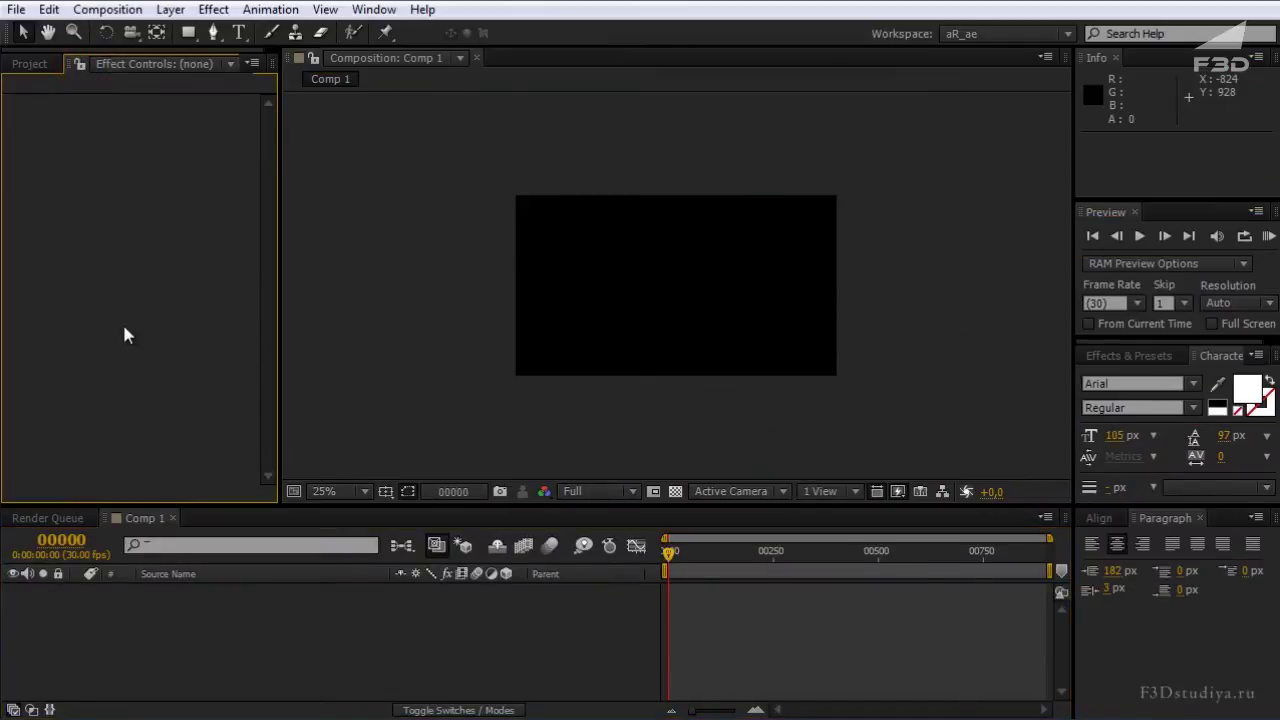
Add a new black solid layer to Comp 1
{"action": "right_click", "coordinate": [195, 637]}
{"action": "mouse_move", "coordinate": [274, 648]}
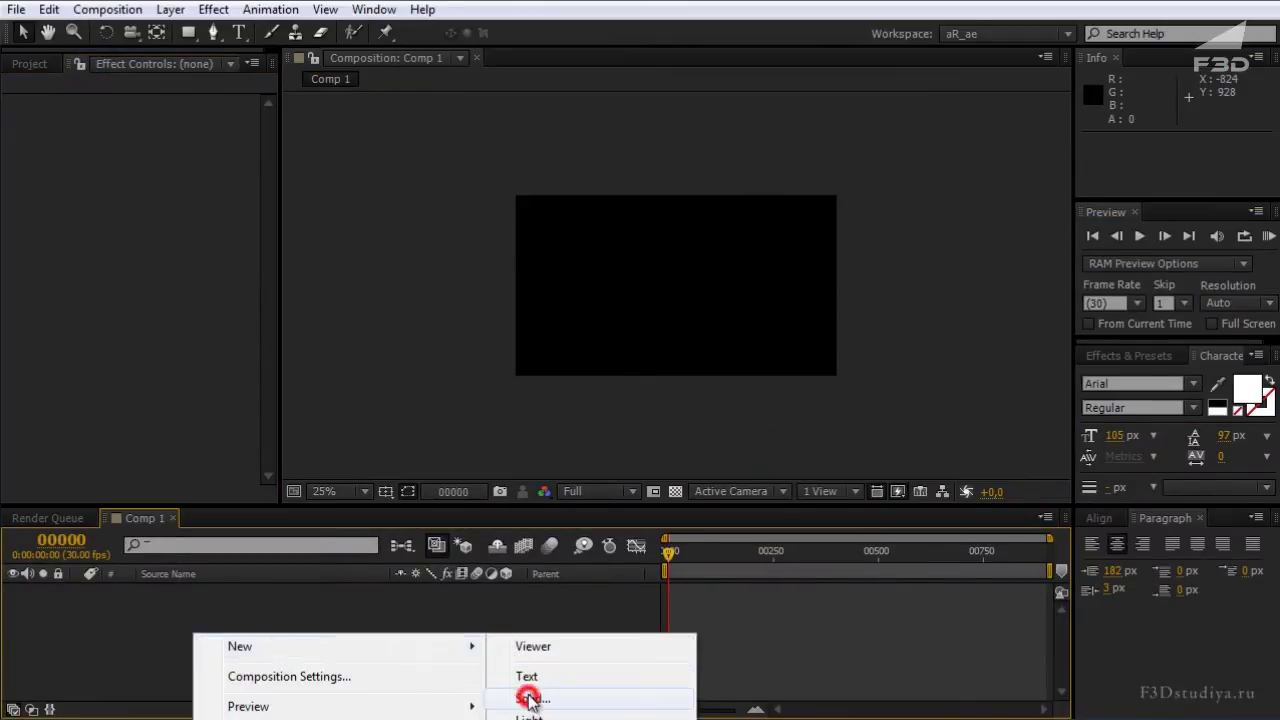
{"action": "left_click", "coordinate": [527, 696]}
{"action": "left_click", "coordinate": [723, 563]}
Apply Trapcode Particular to the solid and widen the Effect Controls panel
{"action": "key", "text": "ctrl+alt+shift+e"}
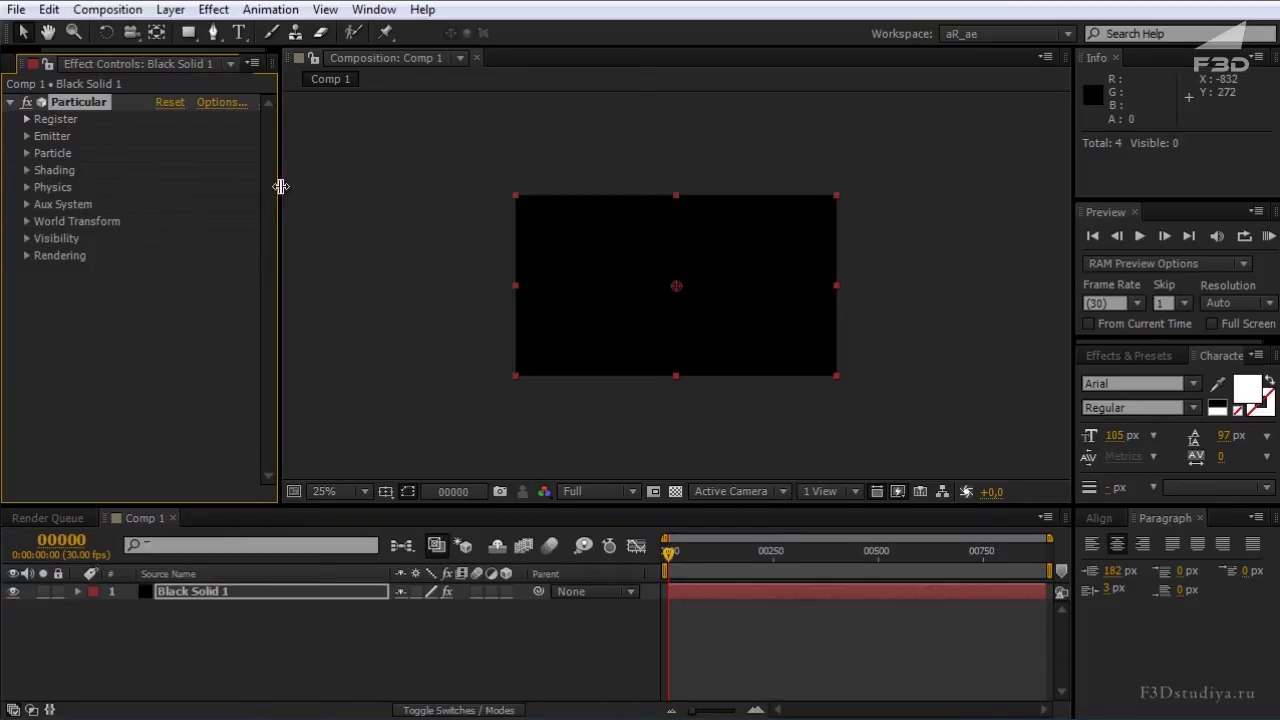
{"action": "left_click_drag", "start_coordinate": [281, 186], "coordinate": [366, 188]}
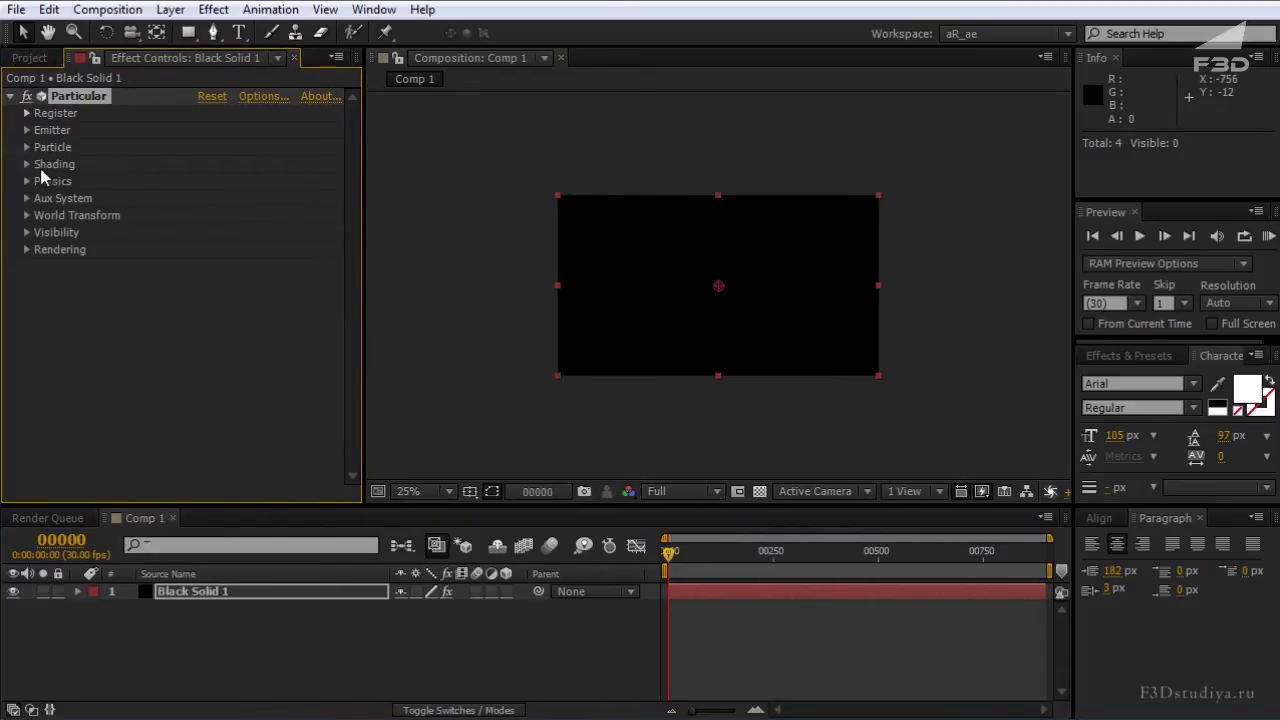
{"action": "left_click", "coordinate": [27, 165]}
{"action": "left_click", "coordinate": [27, 165]}
Add a new light layer and place it at the comp's left edge
{"action": "right_click", "coordinate": [297, 636]}
{"action": "mouse_move", "coordinate": [392, 650]}
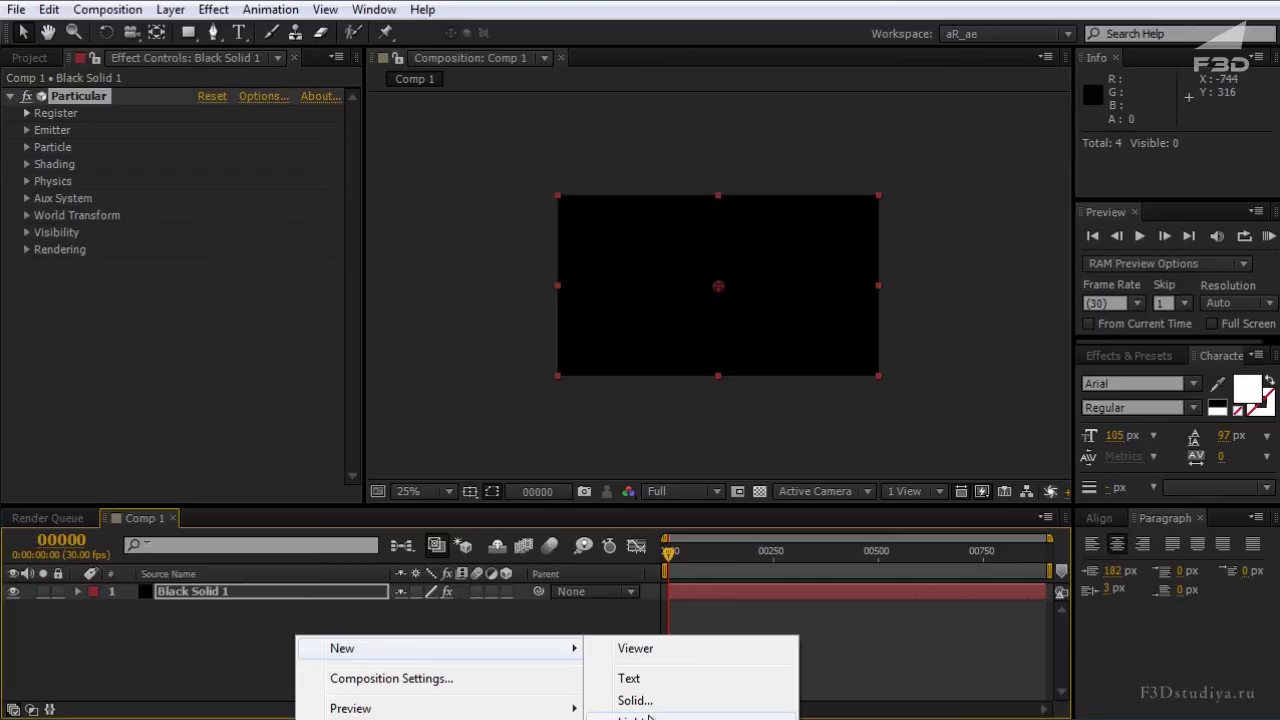
{"action": "left_click", "coordinate": [625, 645]}
{"action": "left_click", "coordinate": [780, 643]}
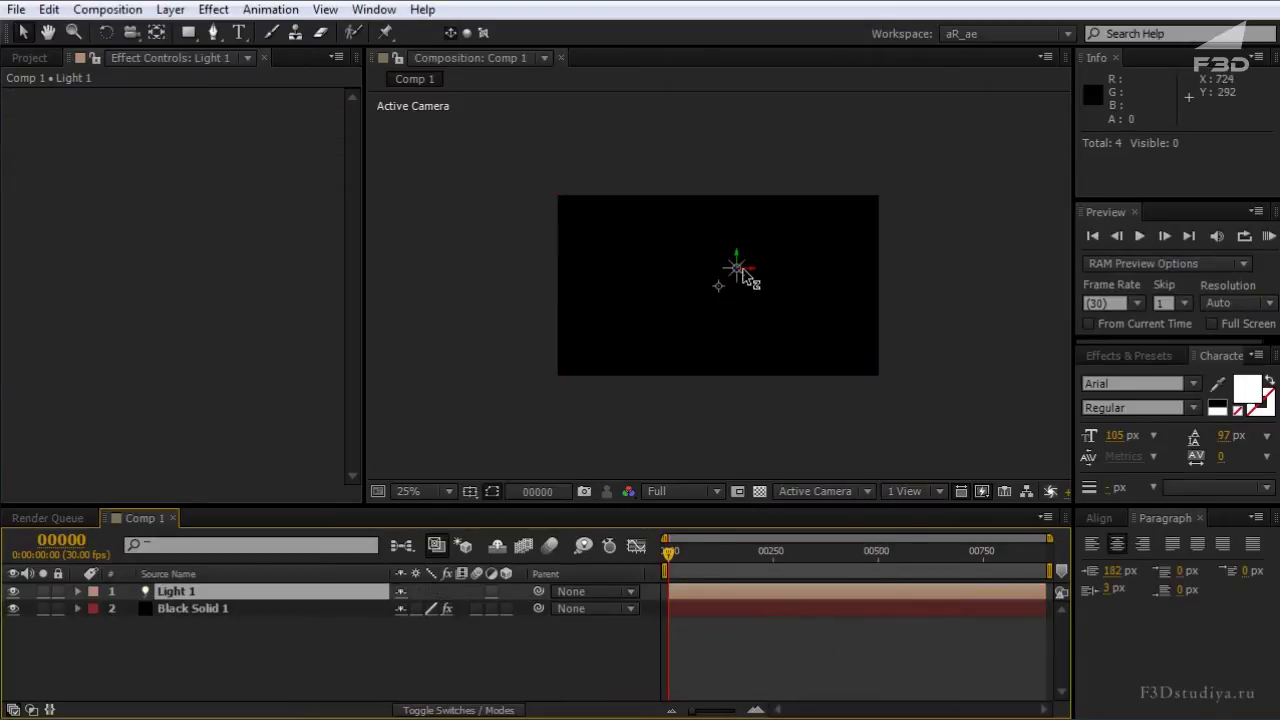
{"action": "mouse_move", "coordinate": [748, 272]}
{"action": "left_mouse_down"}
{"action": "mouse_move", "coordinate": [537, 262]}
{"action": "mouse_move", "coordinate": [545, 314]}
{"action": "left_mouse_up"}
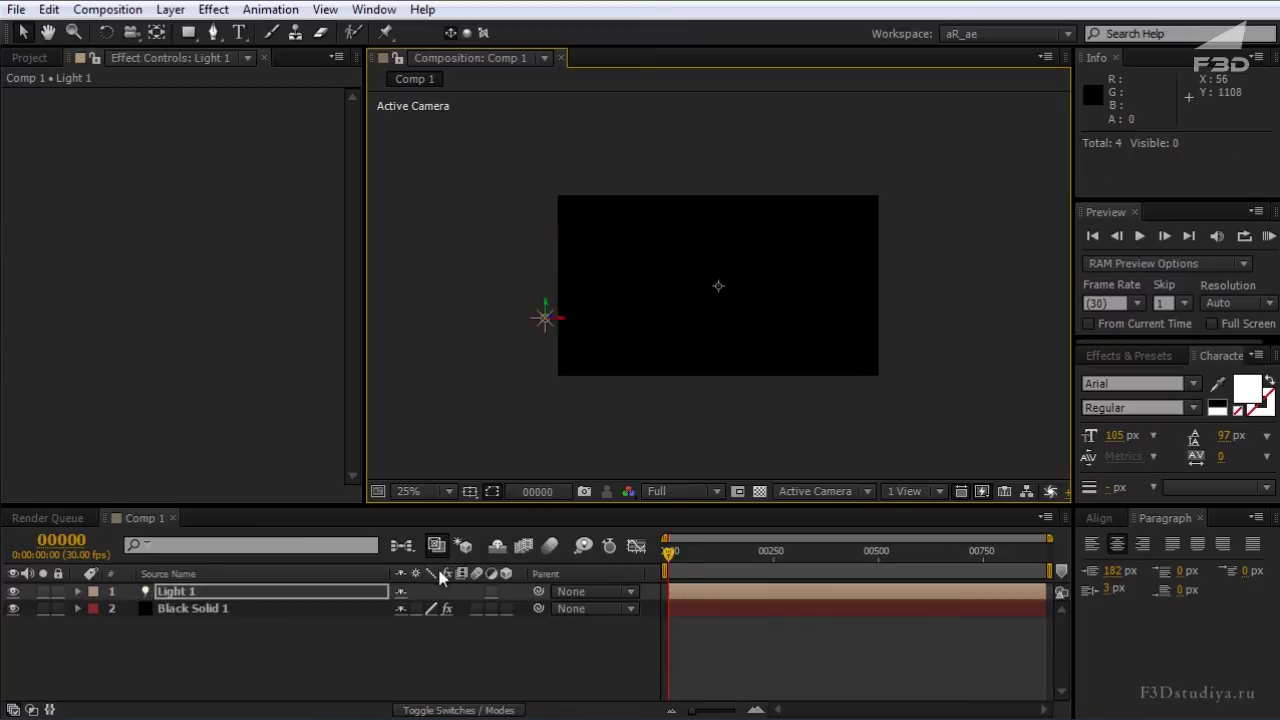
Set the light's first Position keyframe and change the comp duration to 150 frames
{"action": "key", "text": "p"}
{"action": "left_click", "coordinate": [129, 607]}
{"action": "left_click_drag", "start_coordinate": [780, 571], "coordinate": [773, 573]}
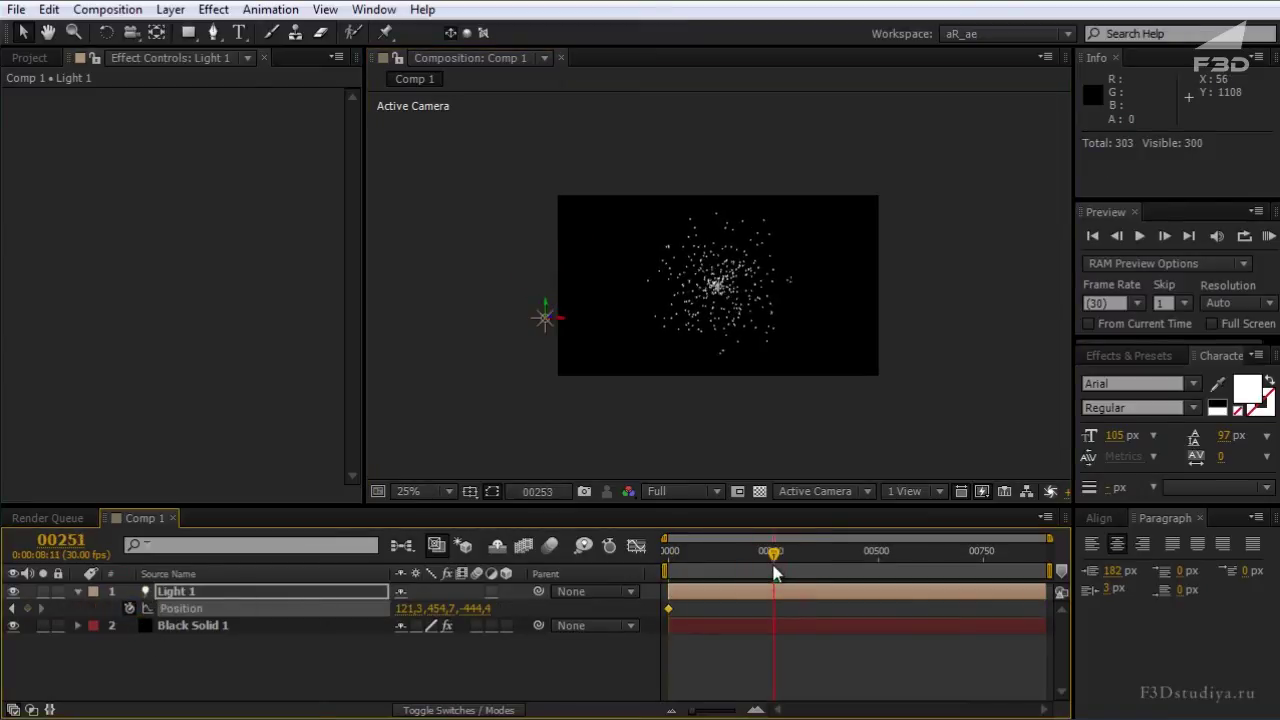
{"action": "key", "text": "ctrl+k"}
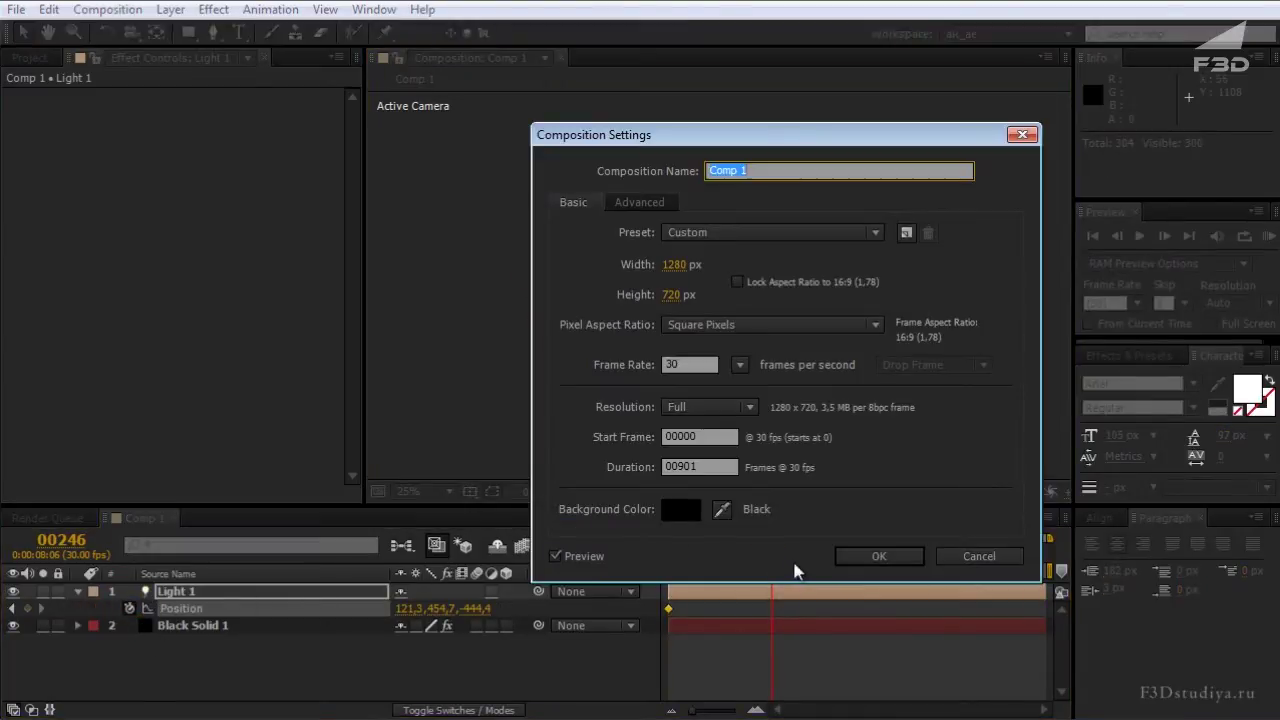
{"action": "left_click", "coordinate": [706, 468]}
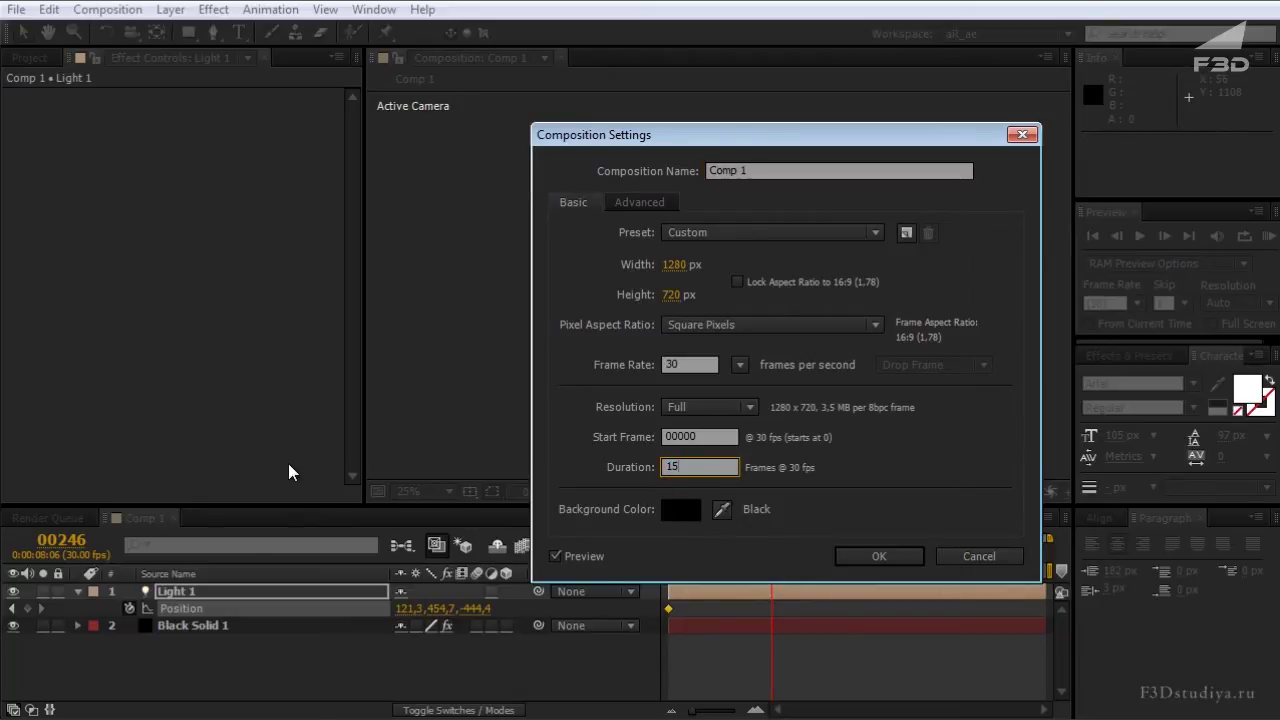
{"action": "type", "text": "0"}
{"action": "key", "text": "Return"}
Add Position keyframes: raised toward the particles at frame 50, right edge at frame 150
{"action": "left_click_drag", "start_coordinate": [840, 570], "coordinate": [794, 570]}
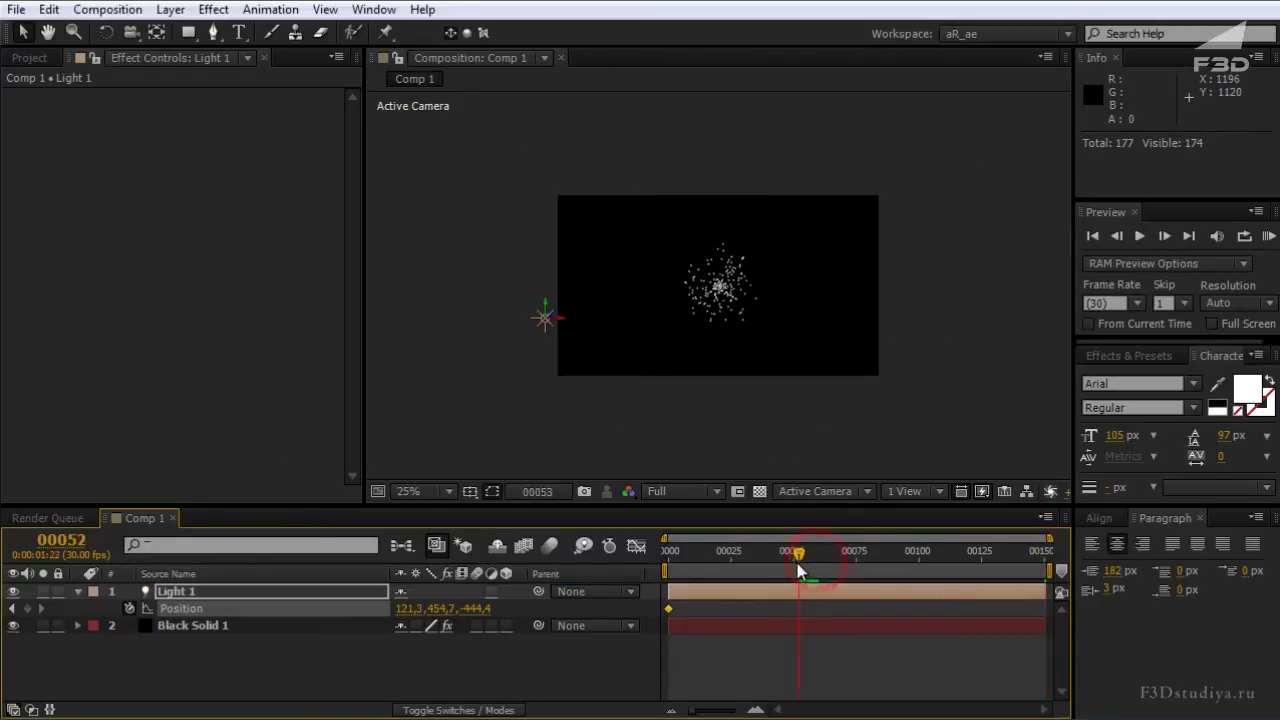
{"action": "left_click_drag", "start_coordinate": [560, 320], "coordinate": [700, 232]}
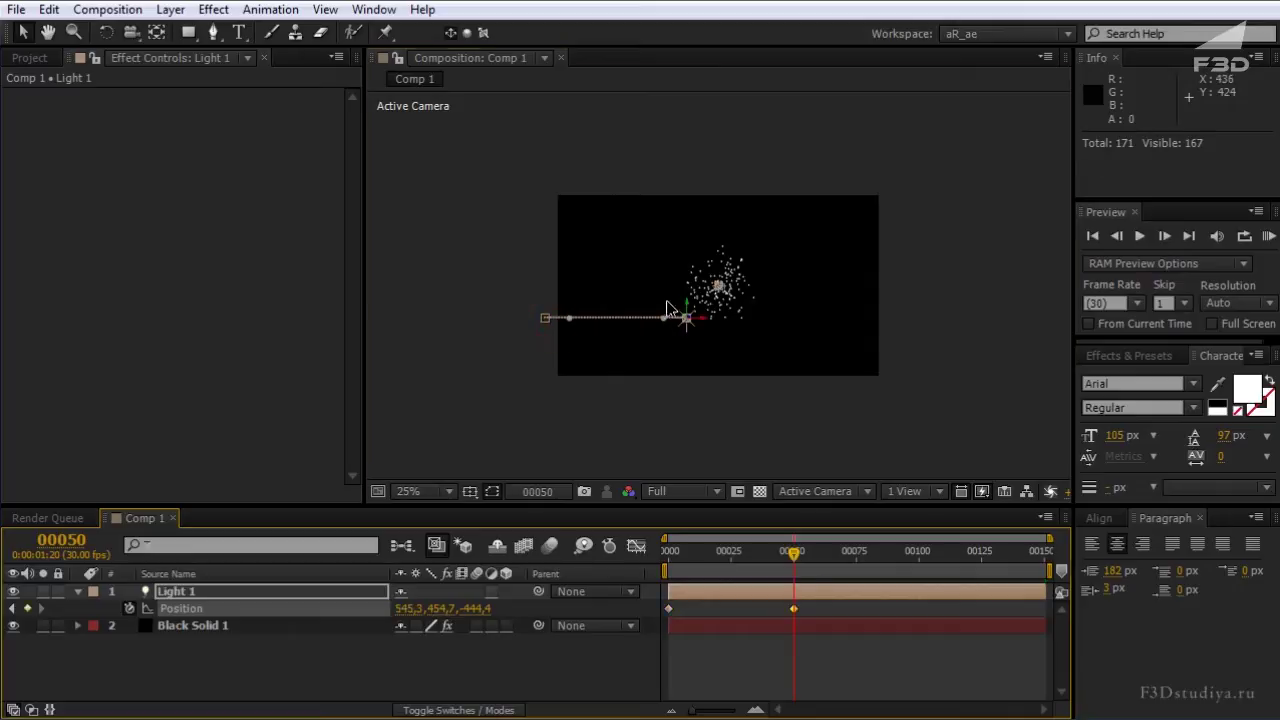
{"action": "left_click_drag", "start_coordinate": [838, 552], "coordinate": [1045, 552]}
{"action": "mouse_move", "coordinate": [703, 237]}
{"action": "left_mouse_down"}
{"action": "mouse_move", "coordinate": [905, 232]}
{"action": "mouse_move", "coordinate": [903, 368]}
{"action": "left_mouse_up"}
{"action": "left_click_drag", "start_coordinate": [675, 562], "coordinate": [846, 573]}
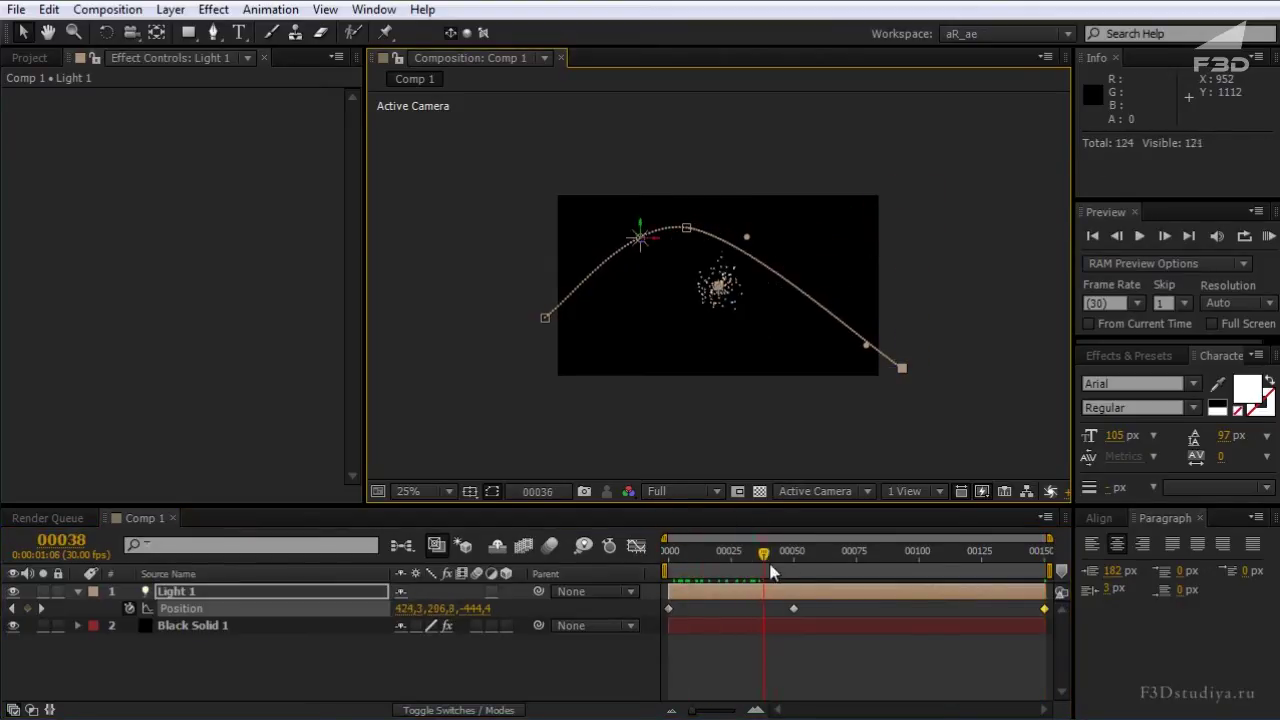
Set Particular's Emitter Type to Light(s) on Black Solid 1
{"action": "left_click", "coordinate": [195, 625]}
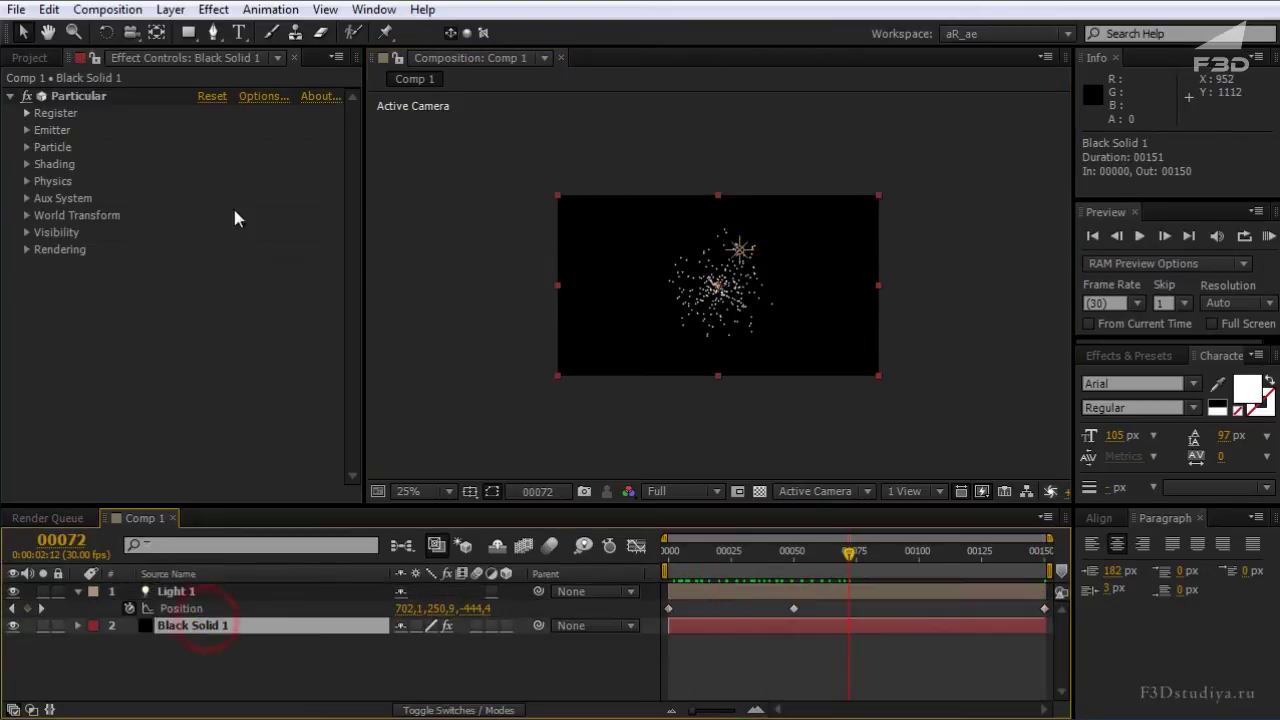
{"action": "left_click", "coordinate": [27, 130]}
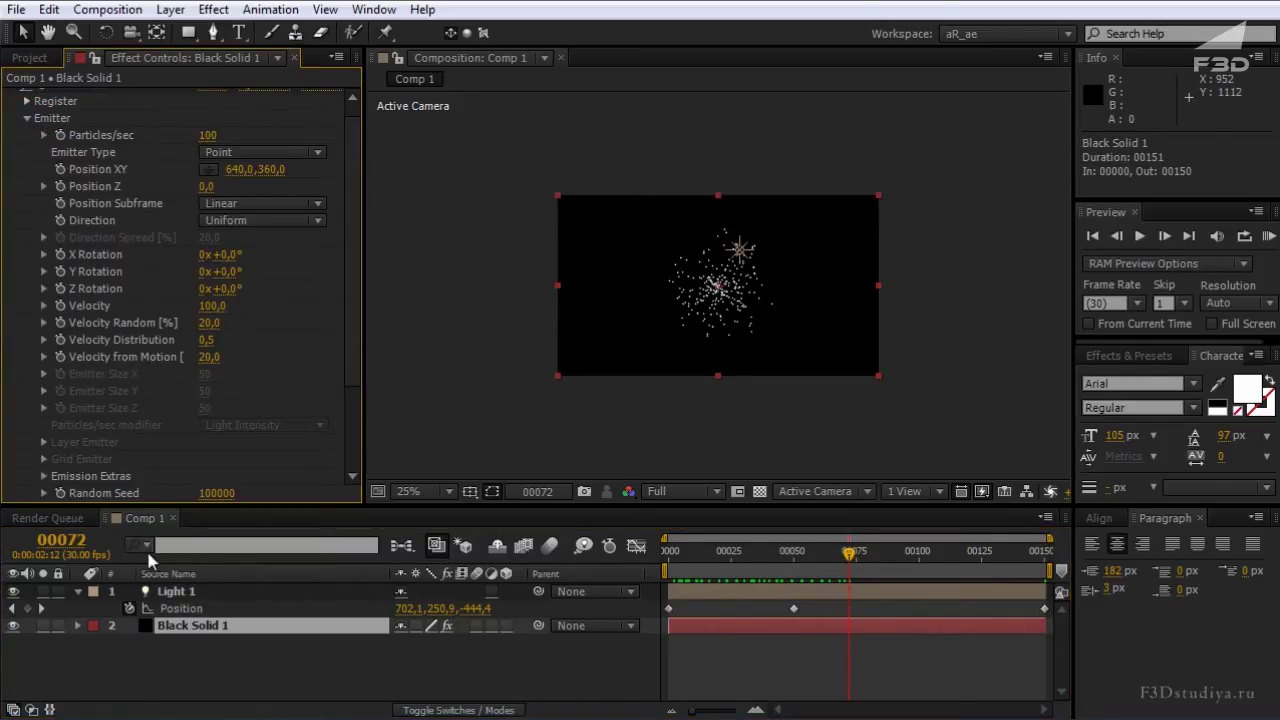
{"action": "left_click", "coordinate": [266, 153]}
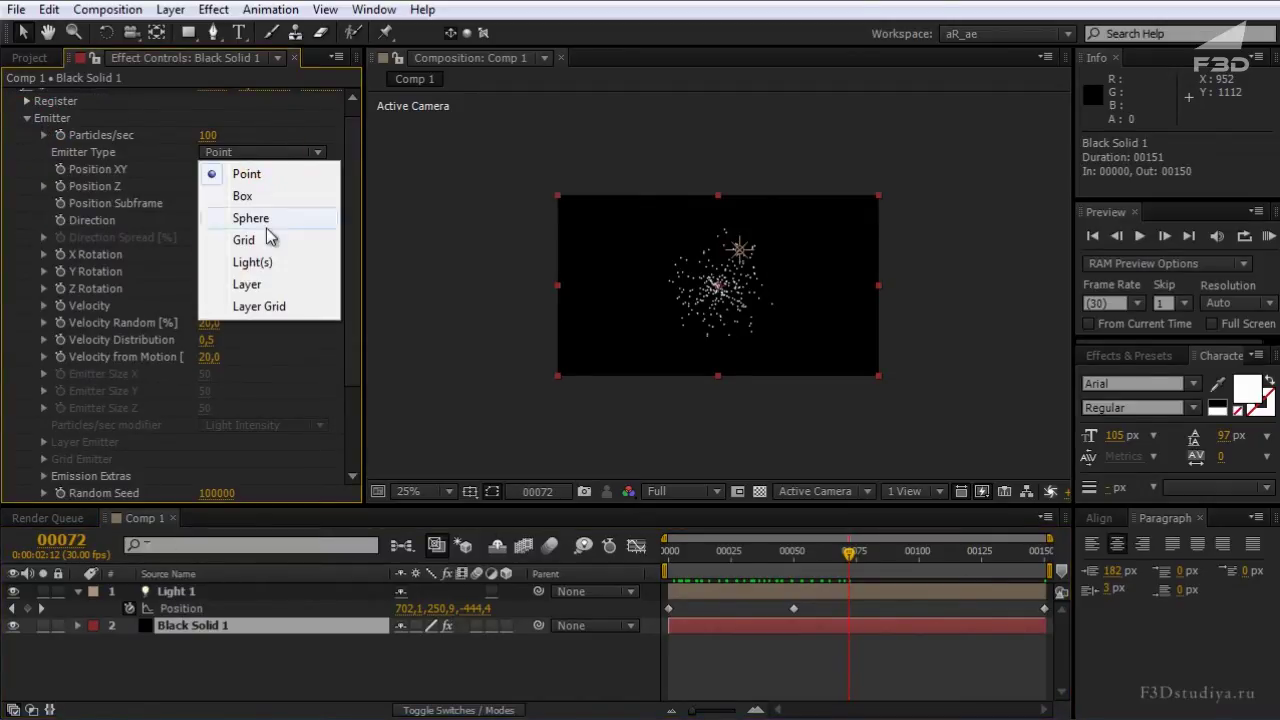
{"action": "left_click", "coordinate": [260, 261]}
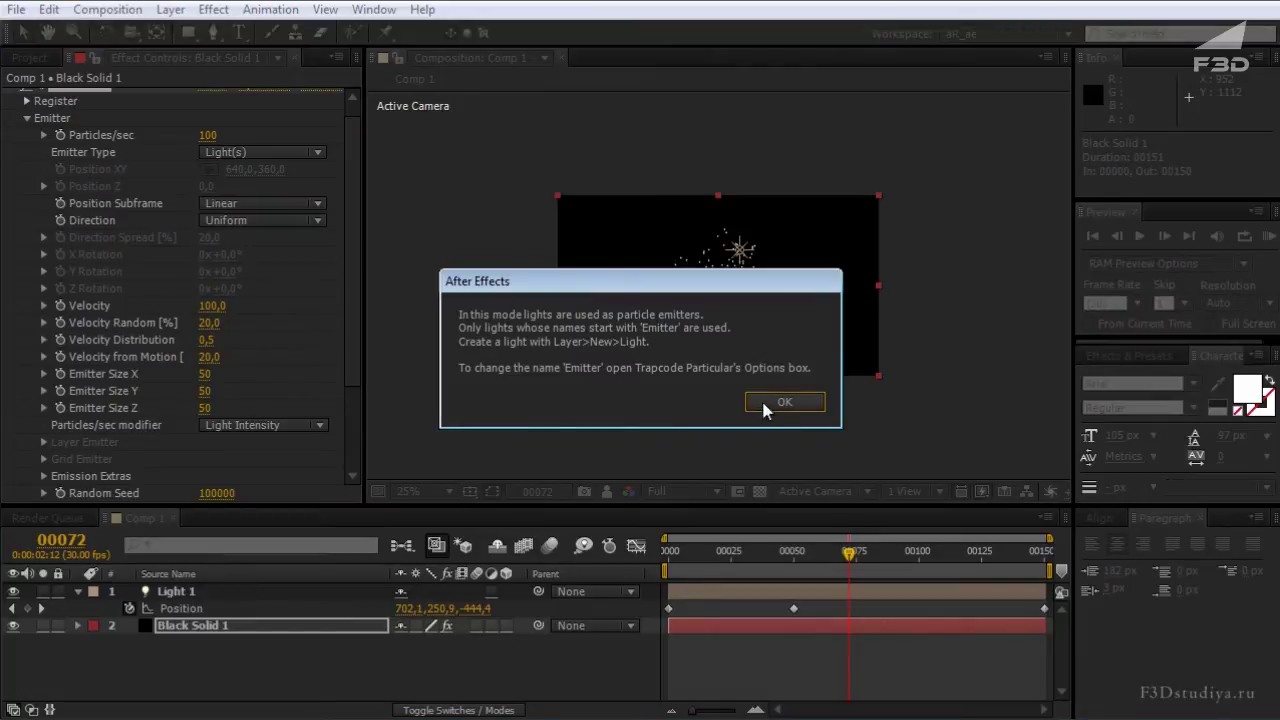
{"action": "left_click", "coordinate": [784, 402]}
Rename Light 1 to 'Emitter'
{"action": "left_click", "coordinate": [177, 591]}
{"action": "key", "text": "Return"}
{"action": "type", "text": "Er"}
{"action": "key", "text": "Return"}
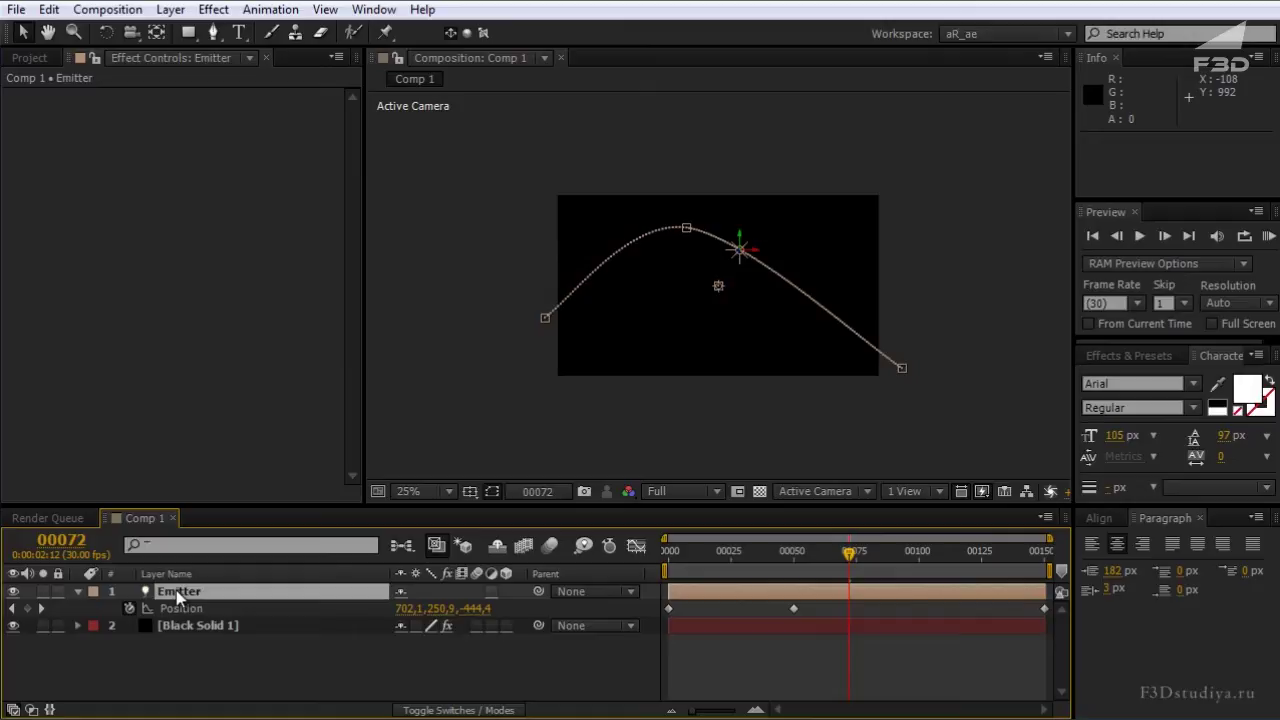
{"action": "left_click", "coordinate": [214, 625]}
Enter 20 as Particular's emitter Velocity for a tight trail behind the light
{"action": "left_click_drag", "start_coordinate": [692, 560], "coordinate": [891, 560]}
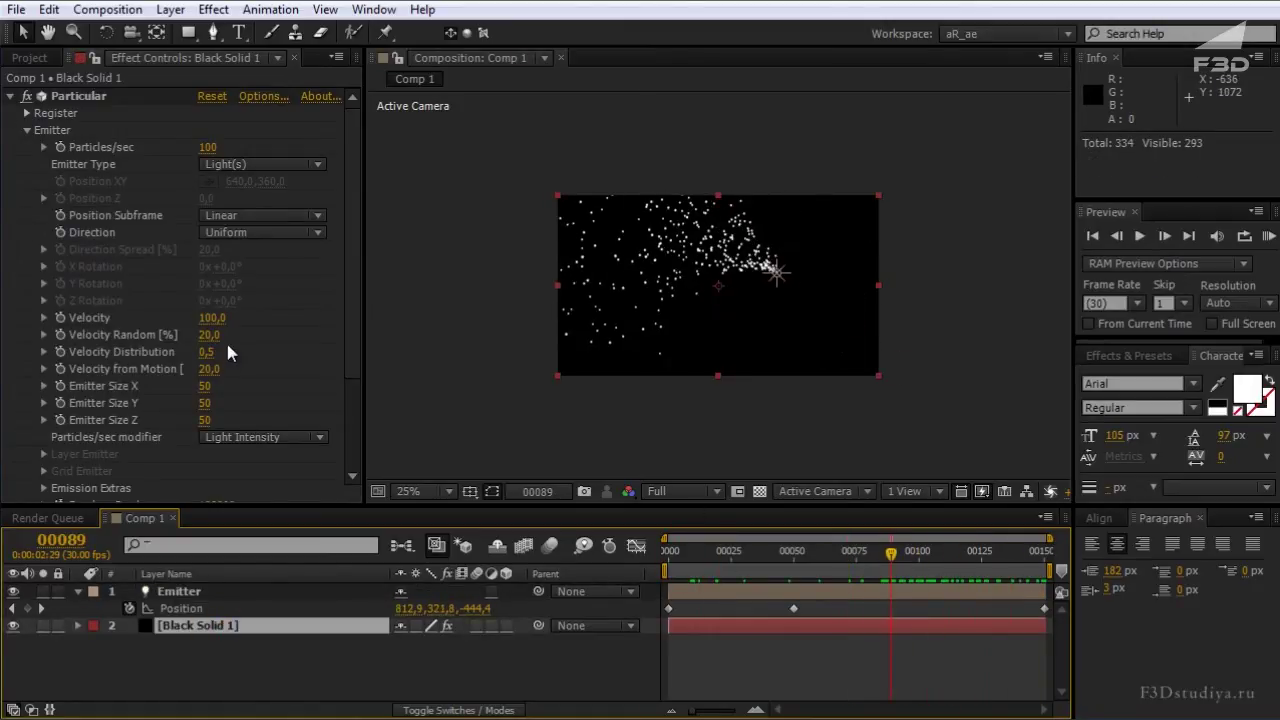
{"action": "left_click", "coordinate": [210, 318]}
{"action": "type", "text": "20"}
{"action": "key", "text": "Return"}
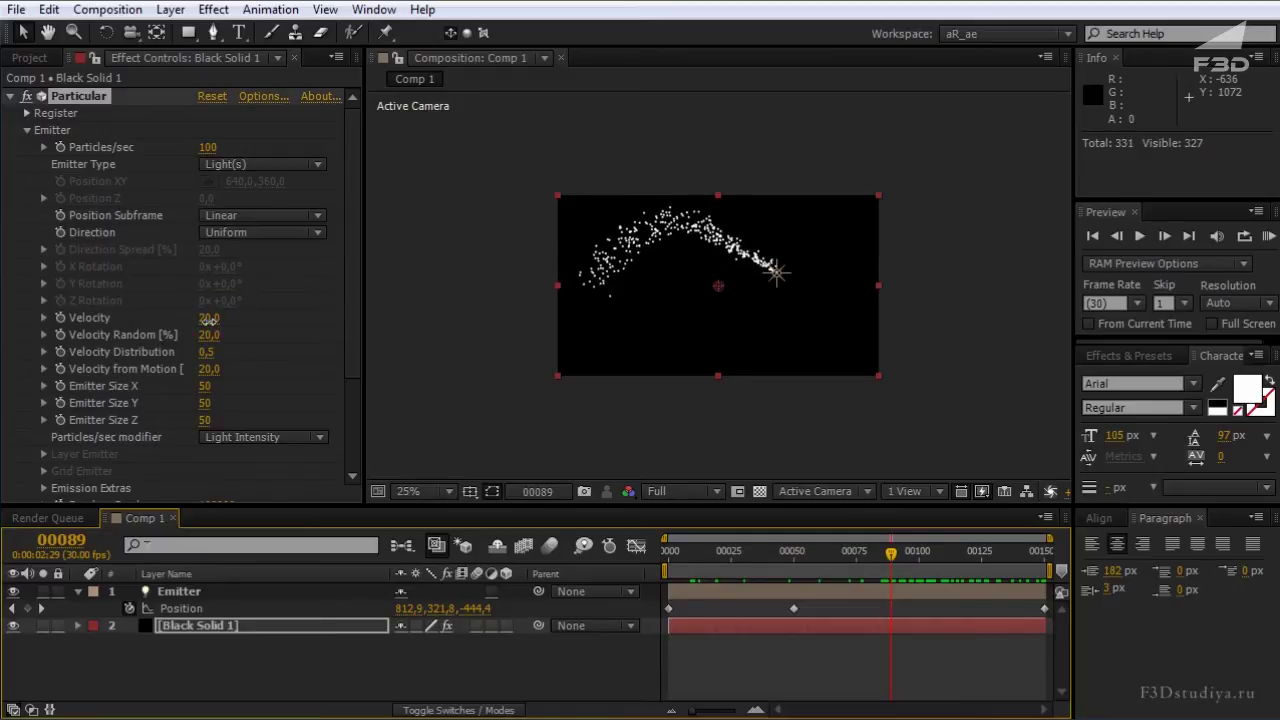
{"action": "scroll", "coordinate": [635, 252], "scroll_direction": "up", "scroll_amount": 2}
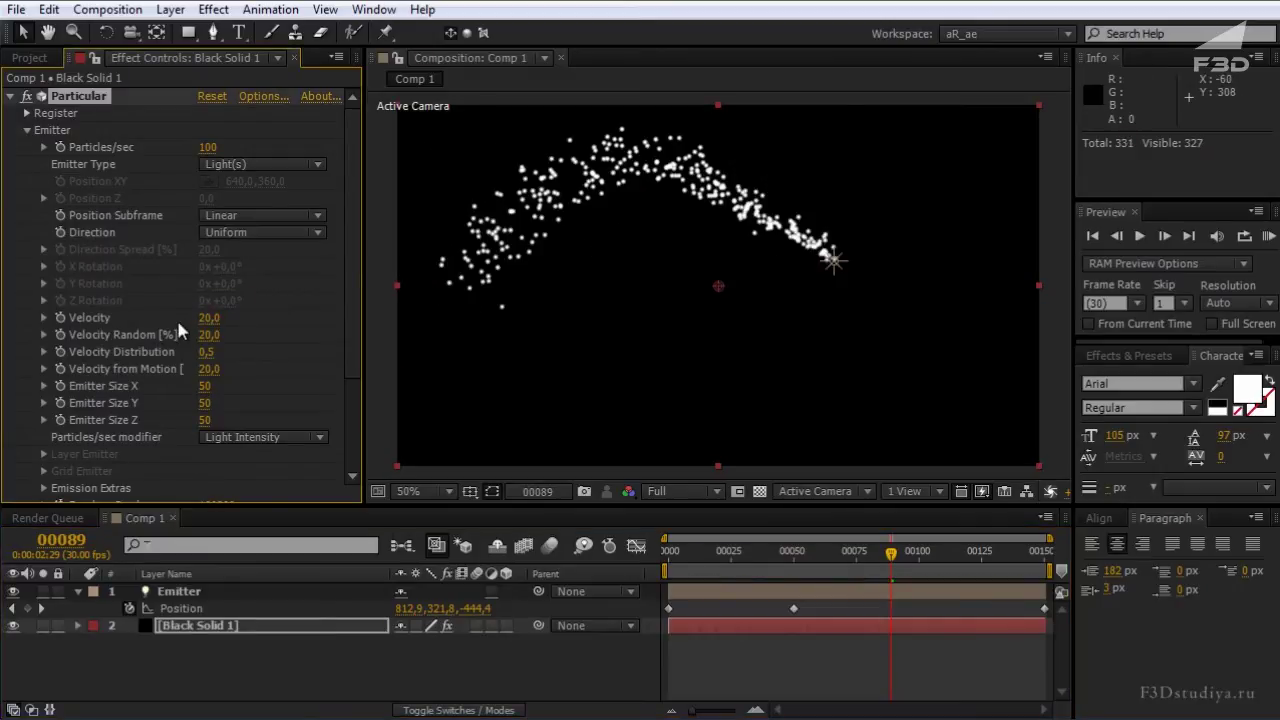
{"action": "scroll", "coordinate": [165, 340], "scroll_direction": "down", "scroll_amount": 3}
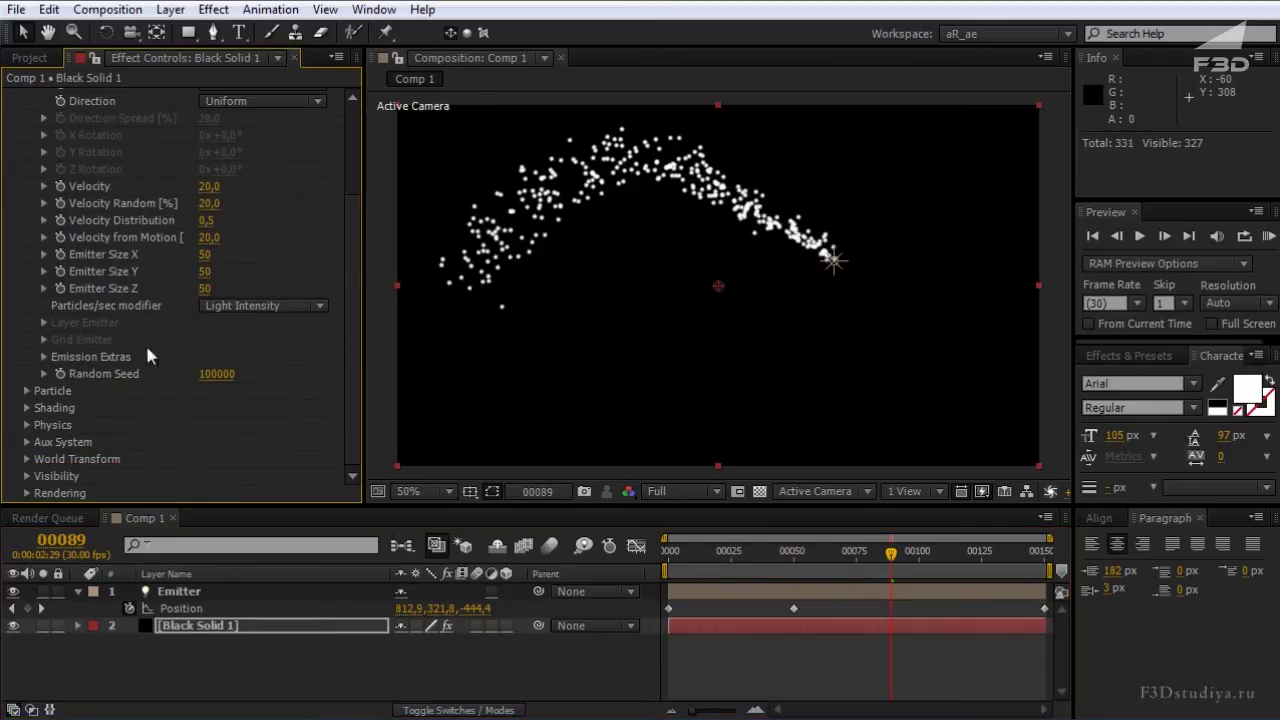
Raise particle Size to 11 and try Size over Life presets while previewing
{"action": "left_click", "coordinate": [26, 391]}
{"action": "mouse_move", "coordinate": [212, 274]}
{"action": "left_mouse_down"}
{"action": "mouse_move", "coordinate": [211, 290]}
{"action": "mouse_move", "coordinate": [392, 287]}
{"action": "left_mouse_up"}
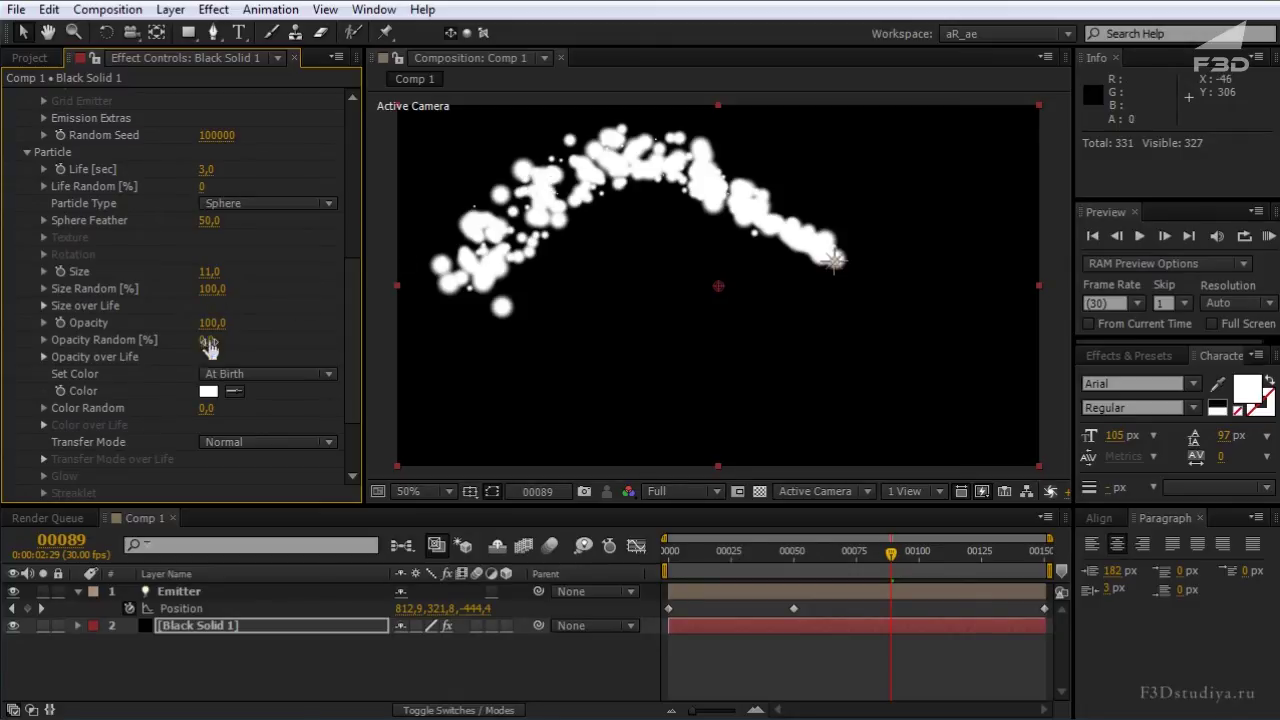
{"action": "left_click", "coordinate": [44, 306]}
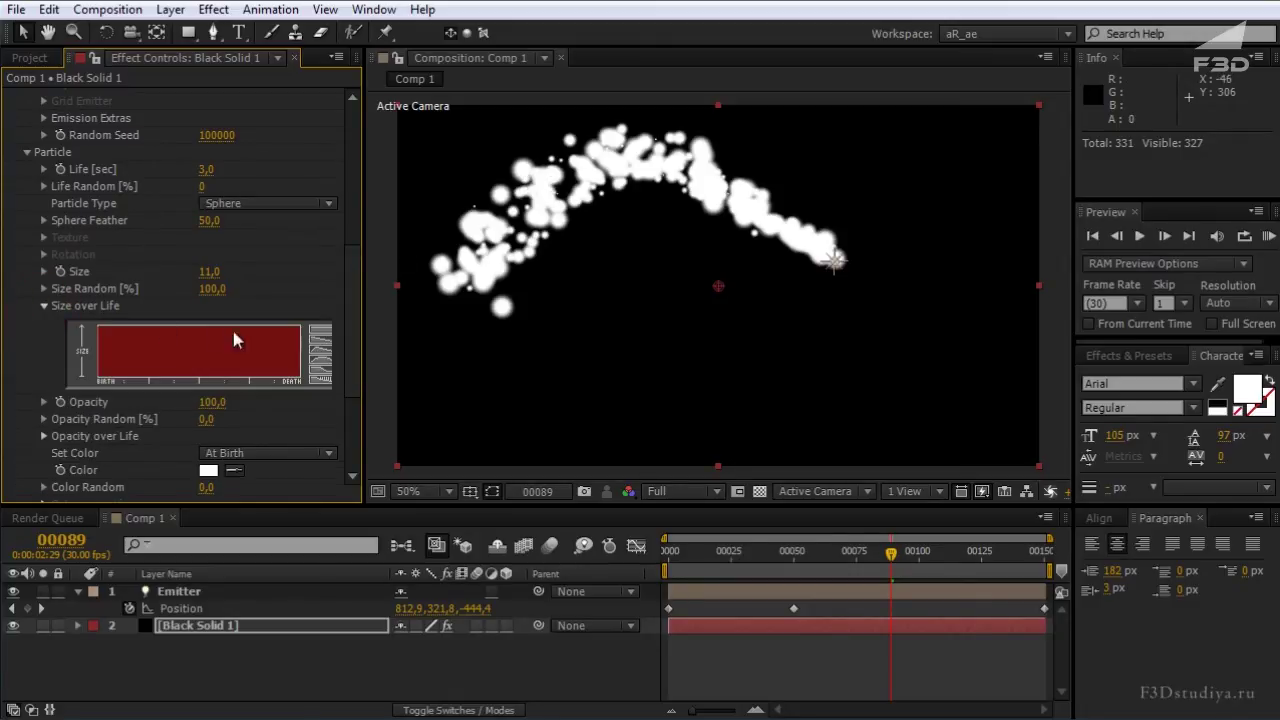
{"action": "left_click", "coordinate": [321, 352]}
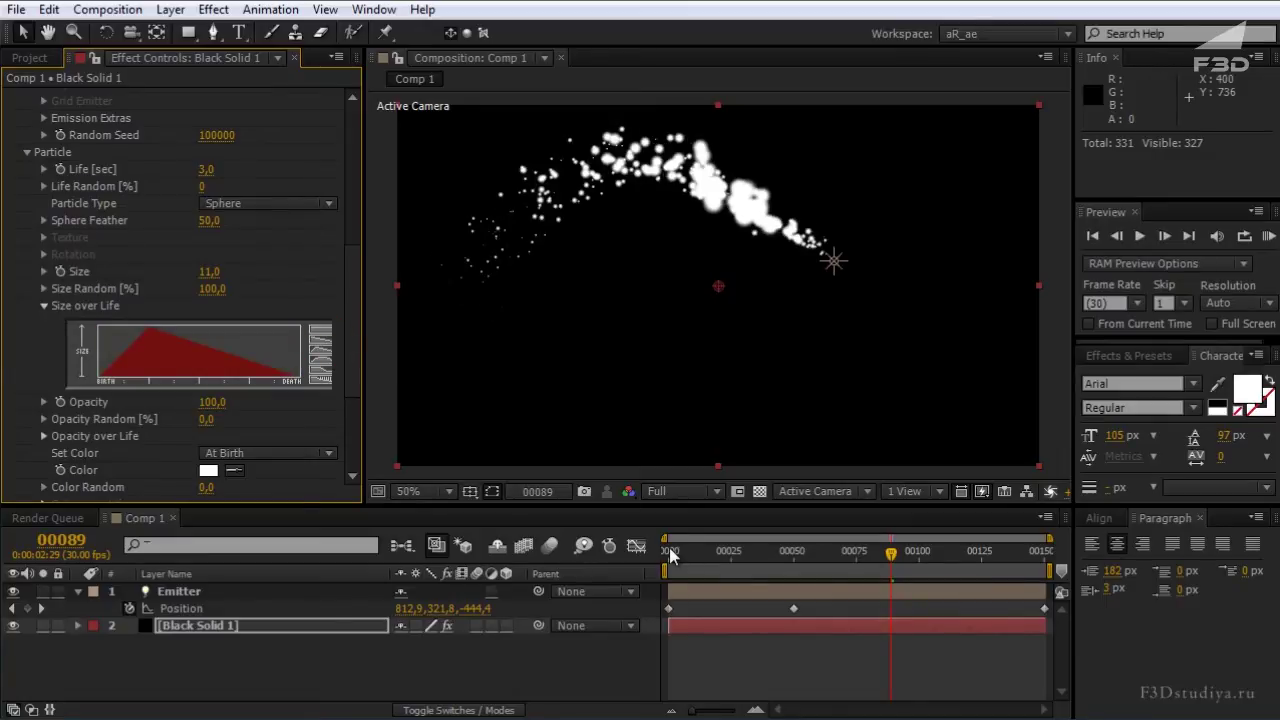
{"action": "left_click_drag", "start_coordinate": [670, 555], "coordinate": [779, 553]}
{"action": "left_click", "coordinate": [321, 345]}
{"action": "mouse_move", "coordinate": [667, 552]}
{"action": "left_mouse_down"}
{"action": "mouse_move", "coordinate": [786, 588]}
{"action": "mouse_move", "coordinate": [964, 608]}
{"action": "left_mouse_up"}
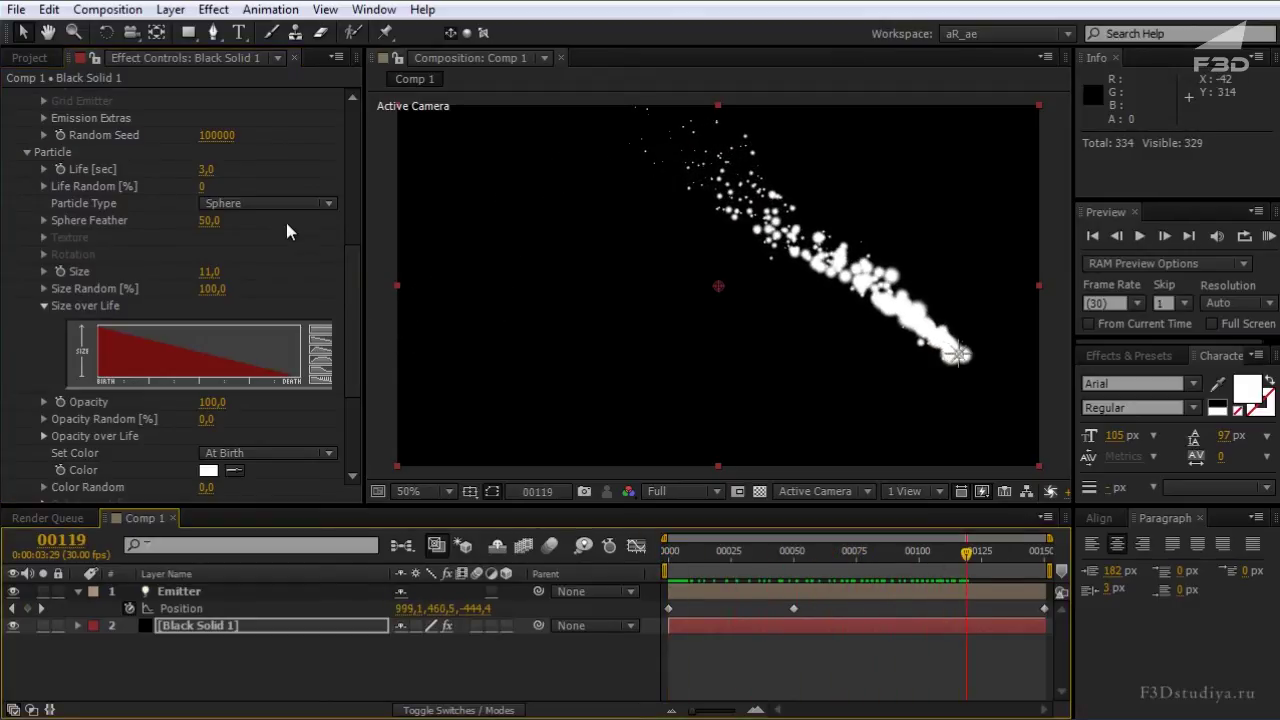
Apply the triangle Size over Life curve with its peak moved earlier in particle life
{"action": "scroll", "coordinate": [243, 241], "scroll_direction": "up", "scroll_amount": 3}
{"action": "scroll", "coordinate": [241, 241], "scroll_direction": "up", "scroll_amount": 3}
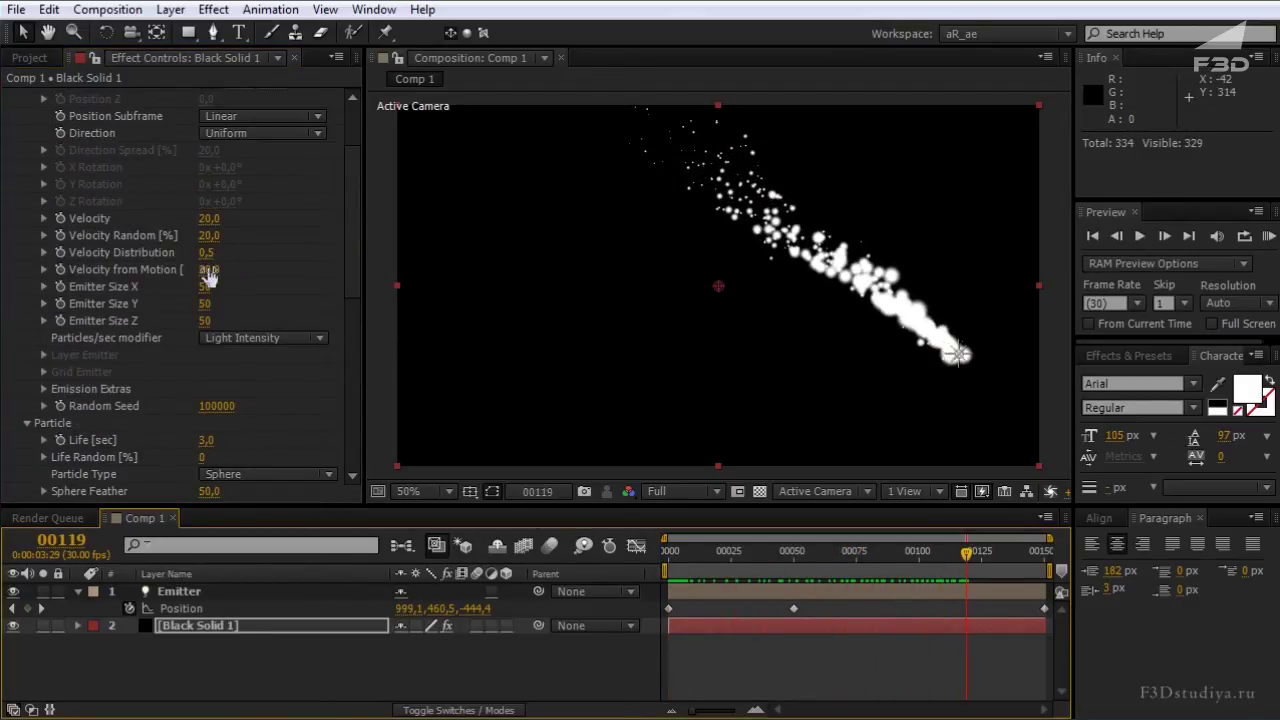
{"action": "left_click_drag", "start_coordinate": [351, 258], "coordinate": [346, 390]}
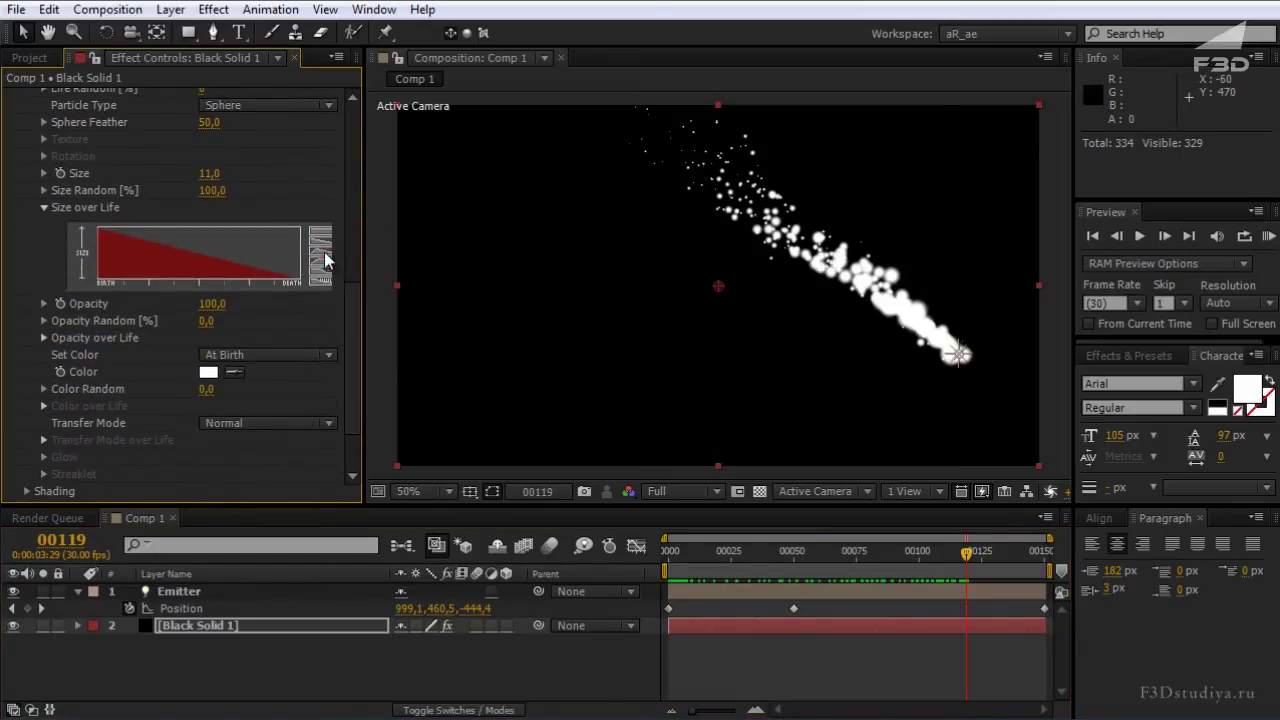
{"action": "left_click", "coordinate": [325, 256]}
{"action": "left_click_drag", "start_coordinate": [148, 236], "coordinate": [130, 235]}
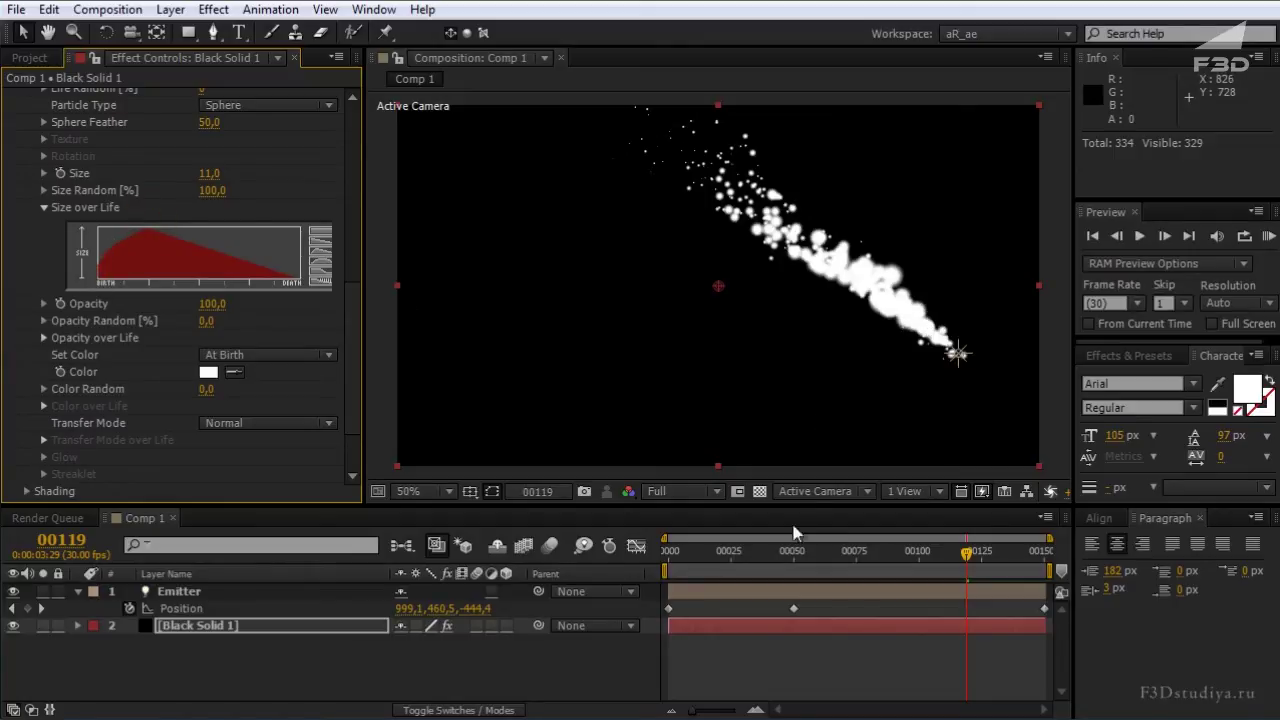
{"action": "mouse_move", "coordinate": [686, 544]}
{"action": "left_mouse_down"}
{"action": "mouse_move", "coordinate": [925, 571]}
{"action": "mouse_move", "coordinate": [944, 560]}
{"action": "left_mouse_up"}
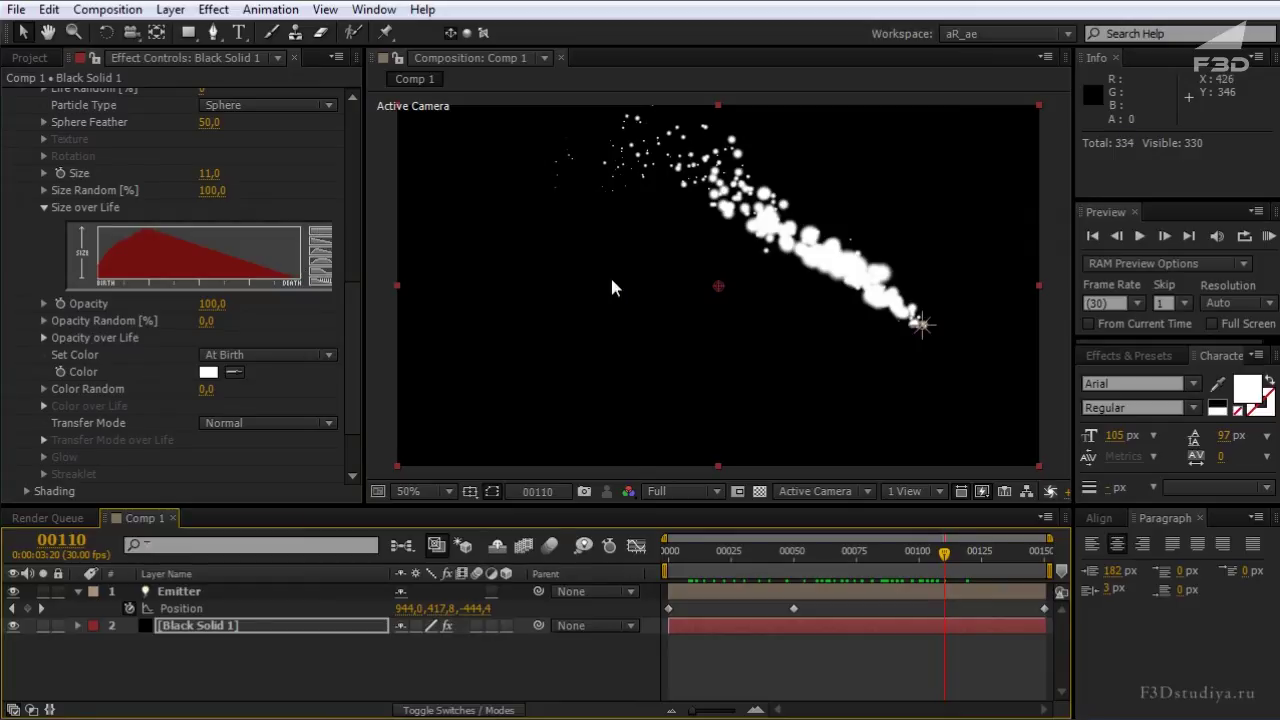
{"action": "scroll", "coordinate": [723, 286], "scroll_direction": "up", "scroll_amount": 1}
{"action": "scroll", "coordinate": [767, 314], "scroll_direction": "down", "scroll_amount": 1}
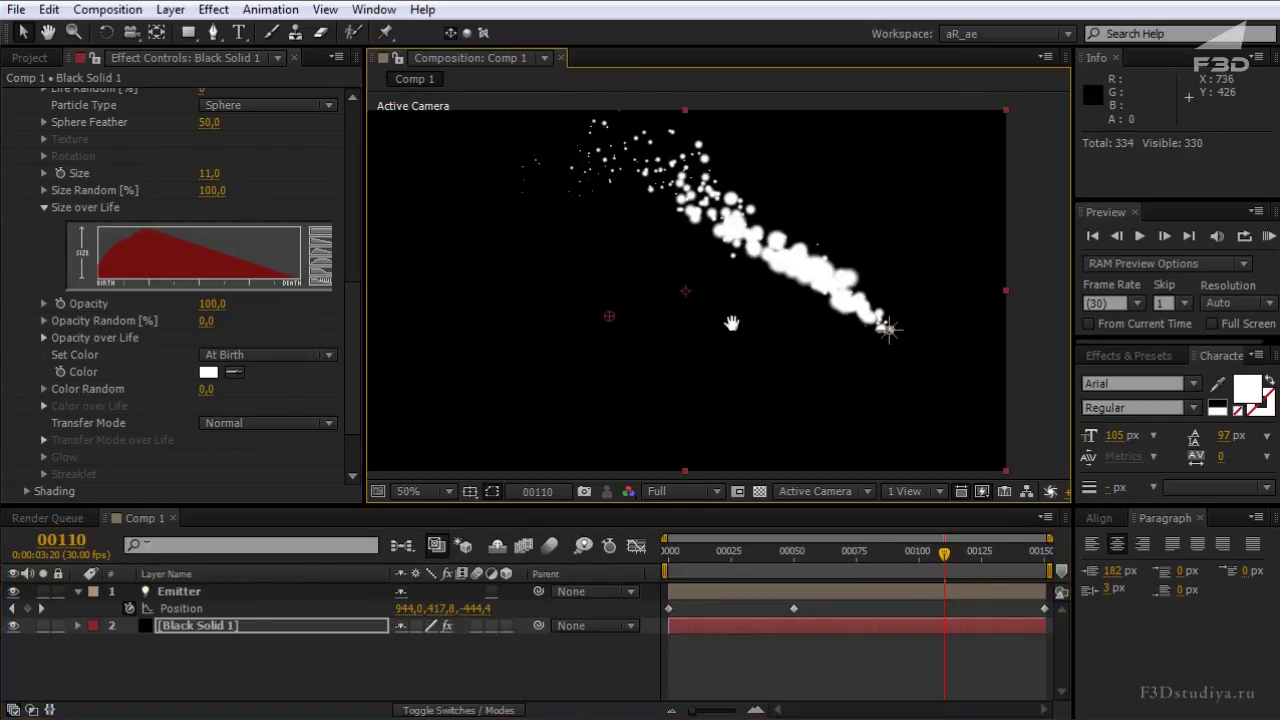
{"action": "left_click_drag", "start_coordinate": [681, 550], "coordinate": [896, 556]}
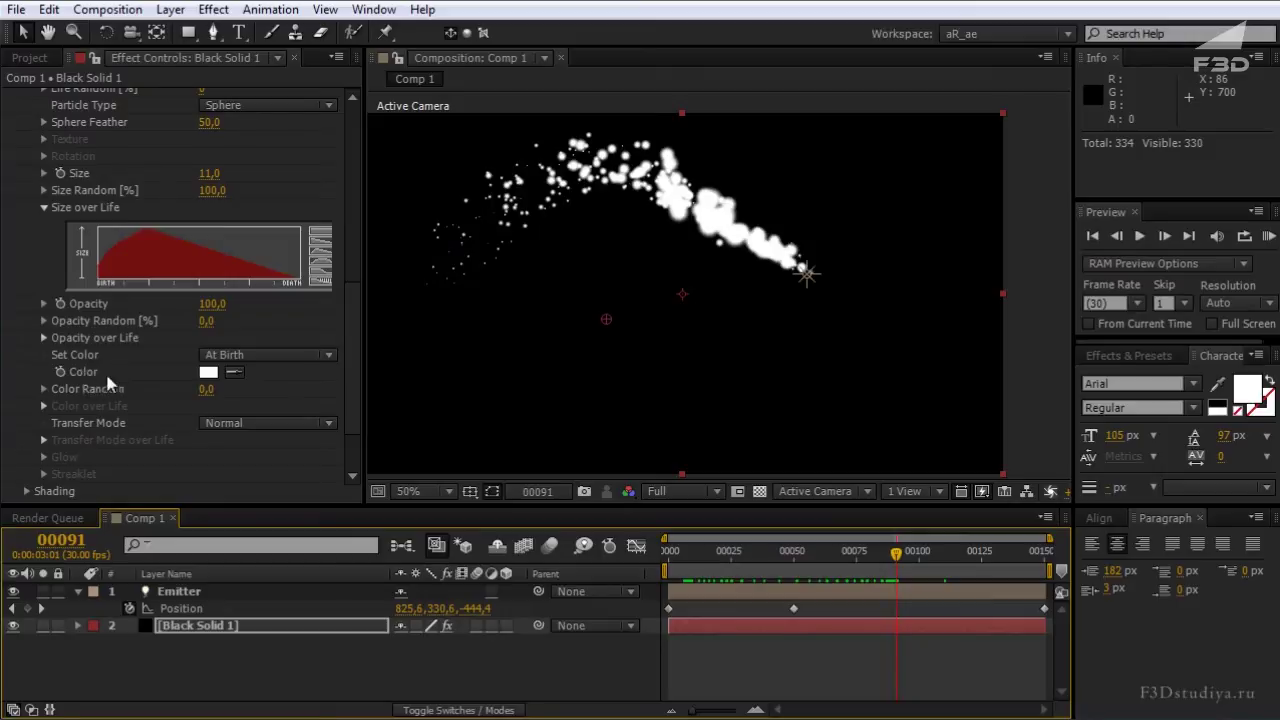
{"action": "scroll", "coordinate": [119, 385], "scroll_direction": "down", "scroll_amount": 3}
{"action": "left_click", "coordinate": [26, 408]}
Turn Shadowlet for Main to On in Particular's Shading settings
{"action": "scroll", "coordinate": [272, 350], "scroll_direction": "down", "scroll_amount": 4}
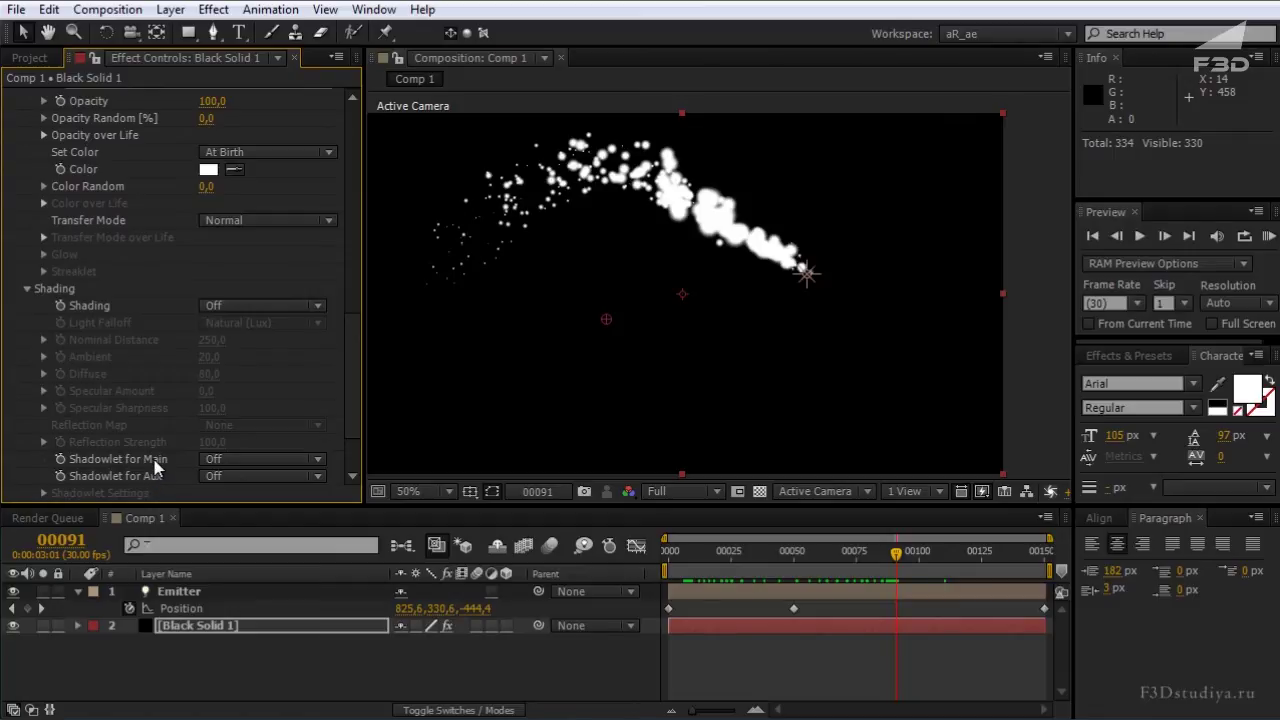
{"action": "left_click", "coordinate": [243, 459]}
{"action": "left_click", "coordinate": [243, 503]}
Raise the emitter Particles/sec to 680
{"action": "scroll", "coordinate": [683, 283], "scroll_direction": "up", "scroll_amount": 2}
{"action": "scroll", "coordinate": [683, 285], "scroll_direction": "up", "scroll_amount": 3}
{"action": "scroll", "coordinate": [185, 202], "scroll_direction": "up", "scroll_amount": 15}
{"action": "left_click_drag", "start_coordinate": [207, 147], "coordinate": [266, 148]}
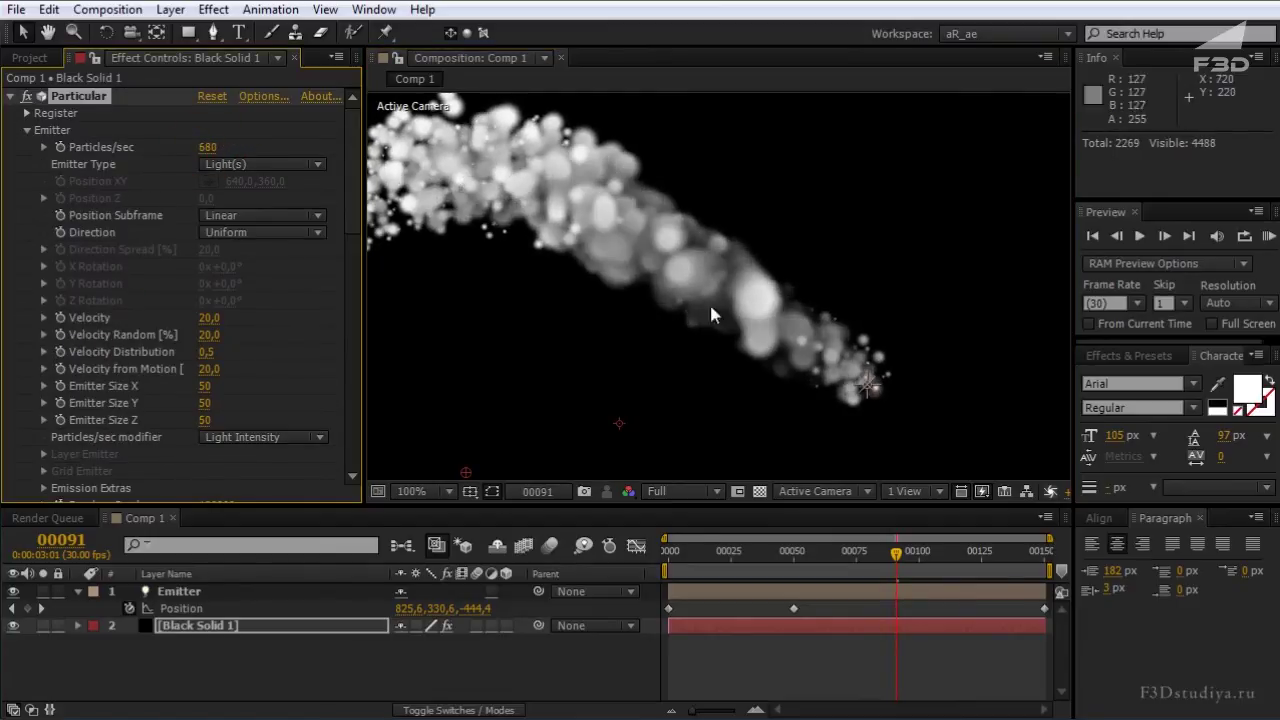
{"action": "left_click_drag", "start_coordinate": [690, 550], "coordinate": [866, 552]}
RAM-preview the particle trail animation
{"action": "scroll", "coordinate": [728, 330], "scroll_direction": "down", "scroll_amount": 2}
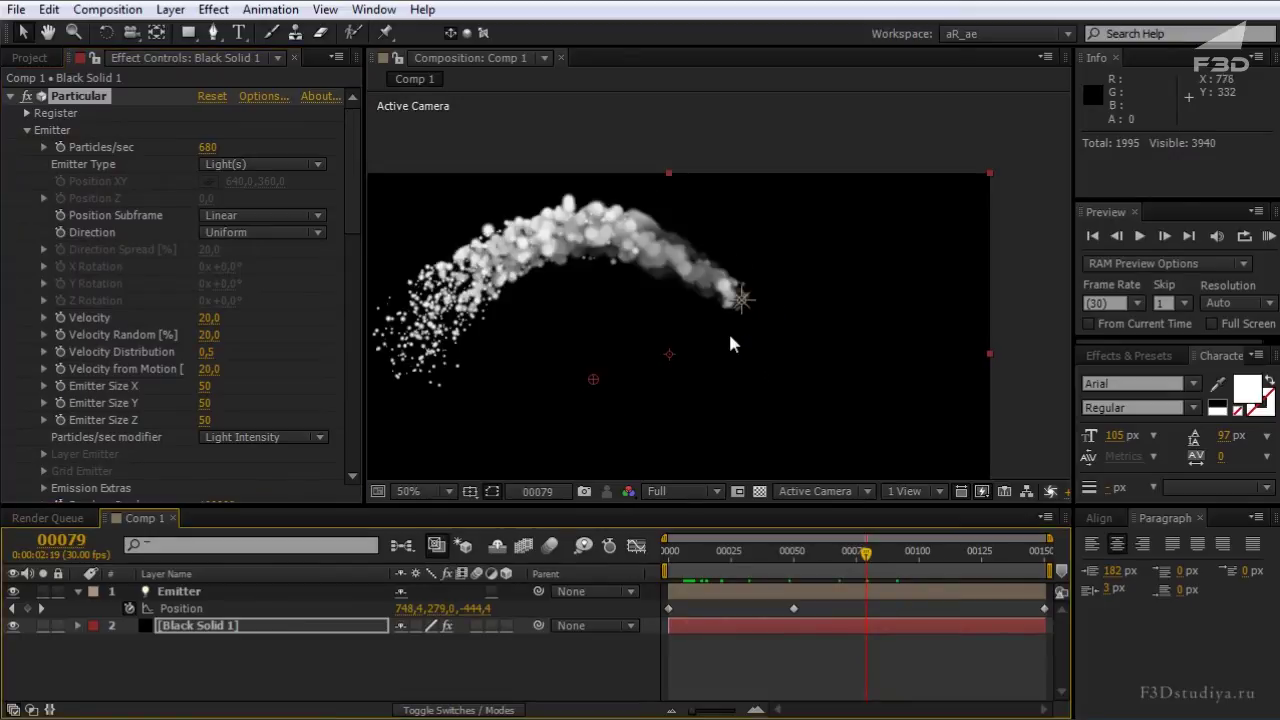
{"action": "key", "text": "KP_0"}
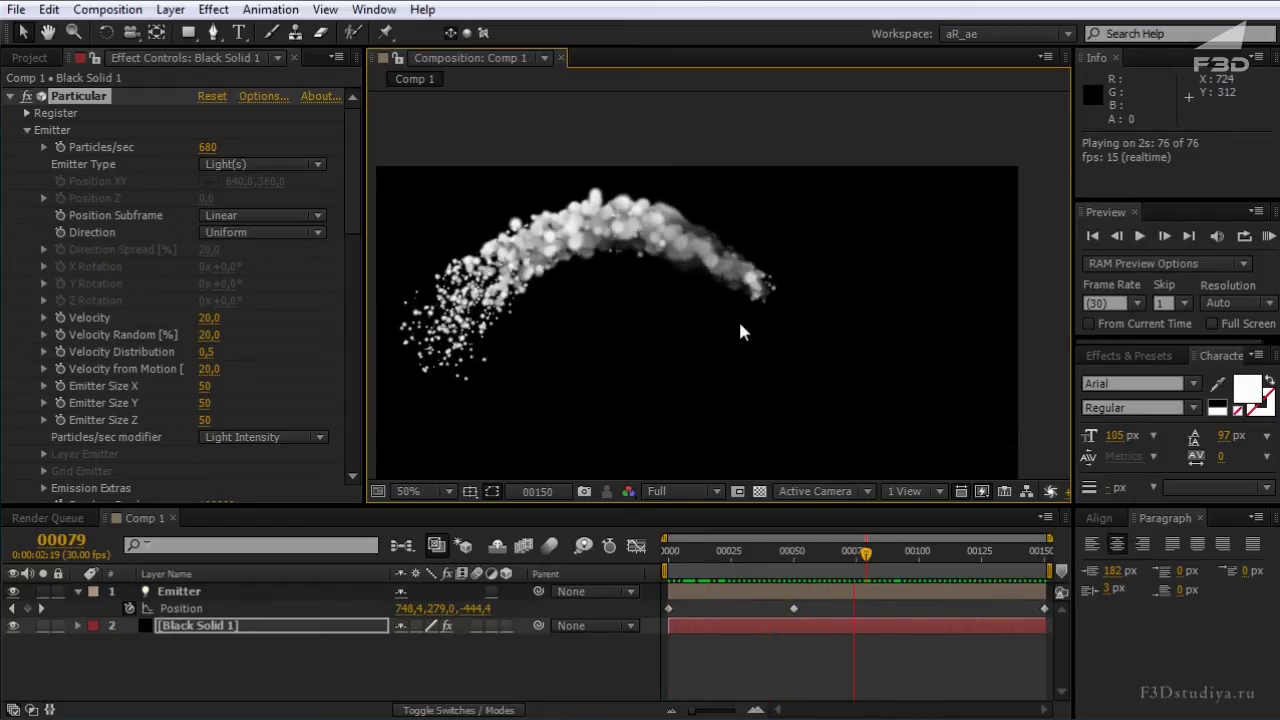
{"action": "key", "text": "space"}
{"action": "scroll", "coordinate": [725, 300], "scroll_direction": "up", "scroll_amount": 2}
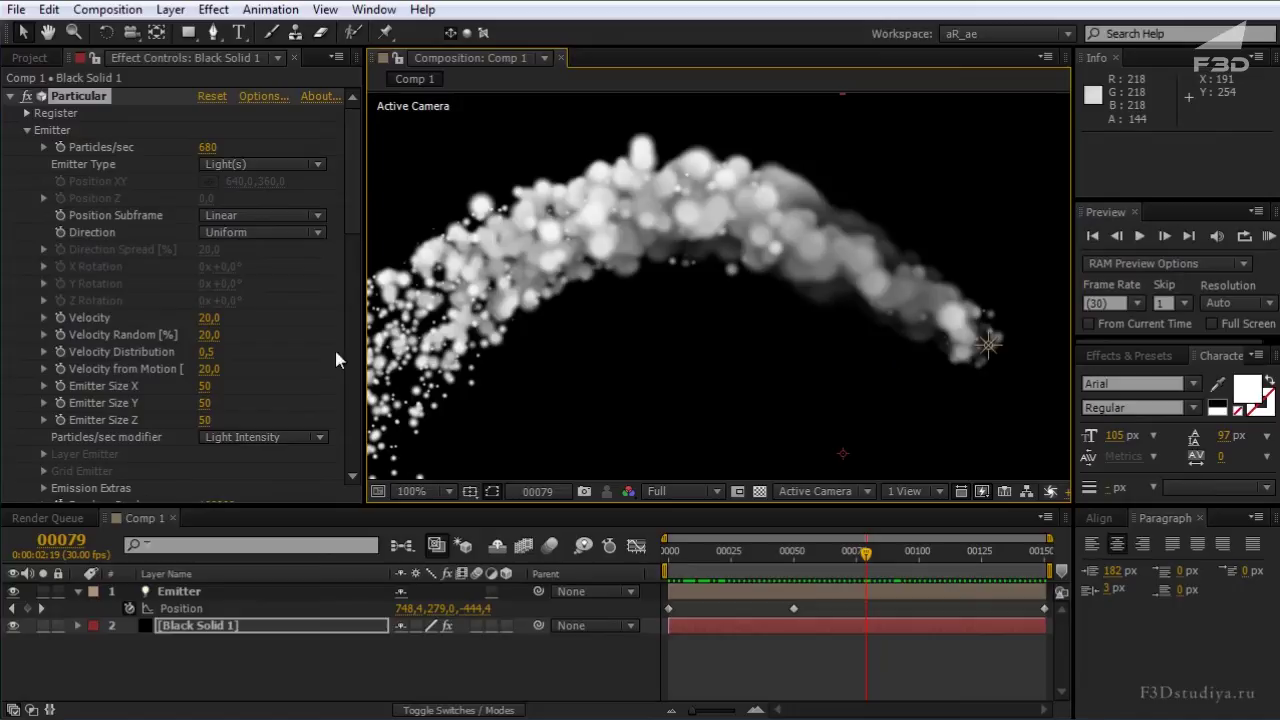
{"action": "scroll", "coordinate": [245, 353], "scroll_direction": "down", "scroll_amount": 3}
{"action": "scroll", "coordinate": [245, 352], "scroll_direction": "down", "scroll_amount": 3}
{"action": "scroll", "coordinate": [245, 352], "scroll_direction": "down", "scroll_amount": 3}
{"action": "scroll", "coordinate": [260, 418], "scroll_direction": "down", "scroll_amount": 1}
{"action": "scroll", "coordinate": [236, 422], "scroll_direction": "down", "scroll_amount": 2}
{"action": "scroll", "coordinate": [105, 400], "scroll_direction": "down", "scroll_amount": 2}
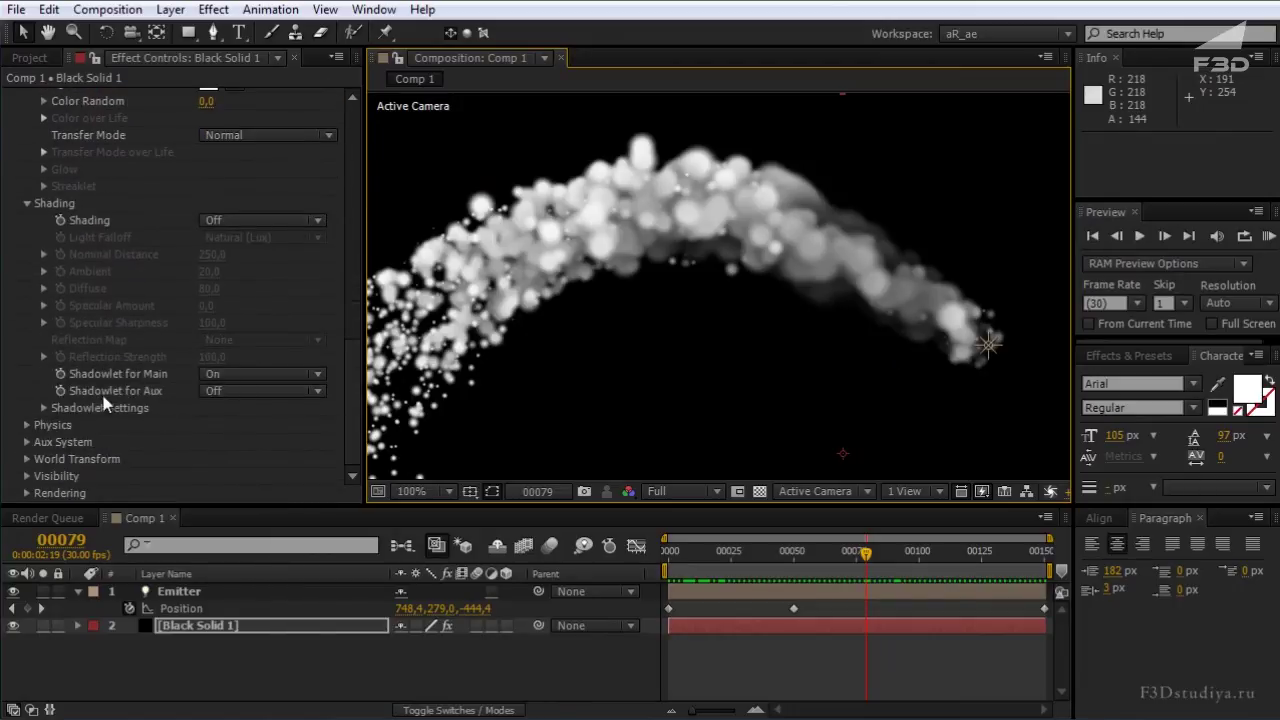
Set the shadowlet colour to a dark red
{"action": "left_click", "coordinate": [41, 409]}
{"action": "left_click", "coordinate": [208, 409]}
{"action": "mouse_move", "coordinate": [911, 346]}
{"action": "left_mouse_down"}
{"action": "mouse_move", "coordinate": [870, 561]}
{"action": "mouse_move", "coordinate": [899, 566]}
{"action": "left_mouse_up"}
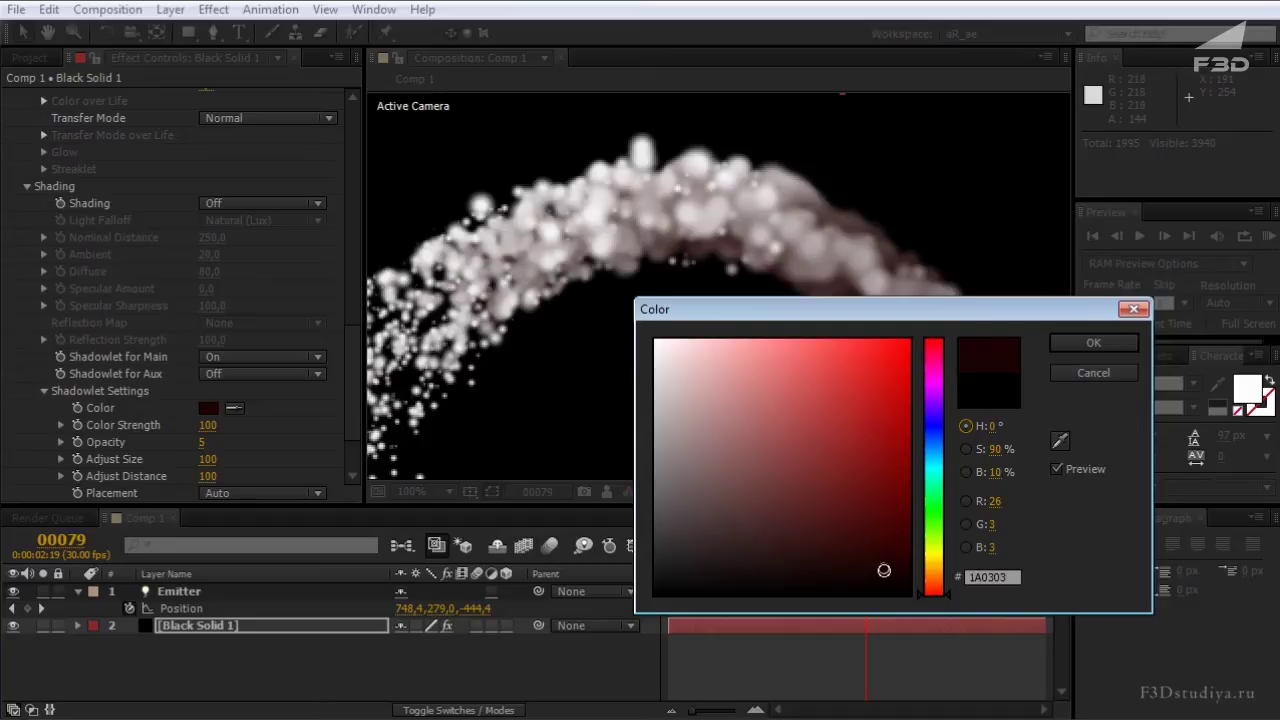
{"action": "left_click", "coordinate": [1093, 343]}
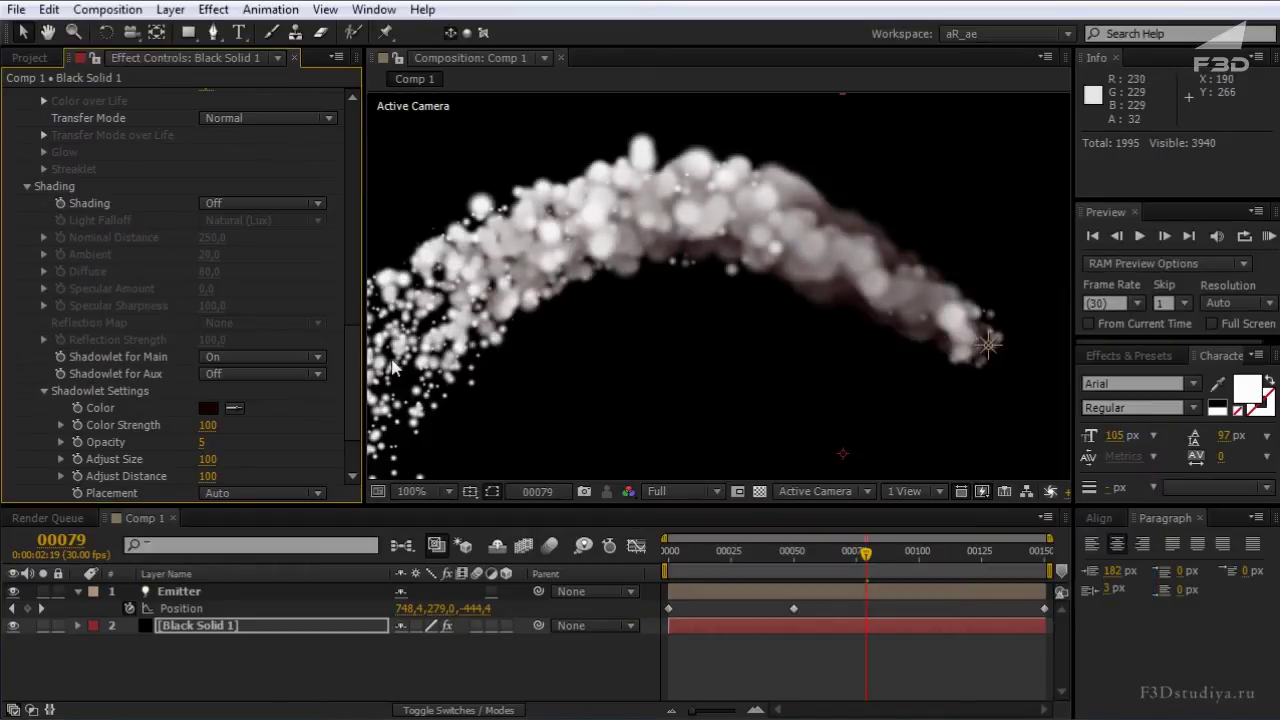
Set shadowlet Color Strength 95, Opacity 8, Adjust Size 92, and reset Adjust Distance to 100
{"action": "left_click_drag", "start_coordinate": [207, 425], "coordinate": [341, 415]}
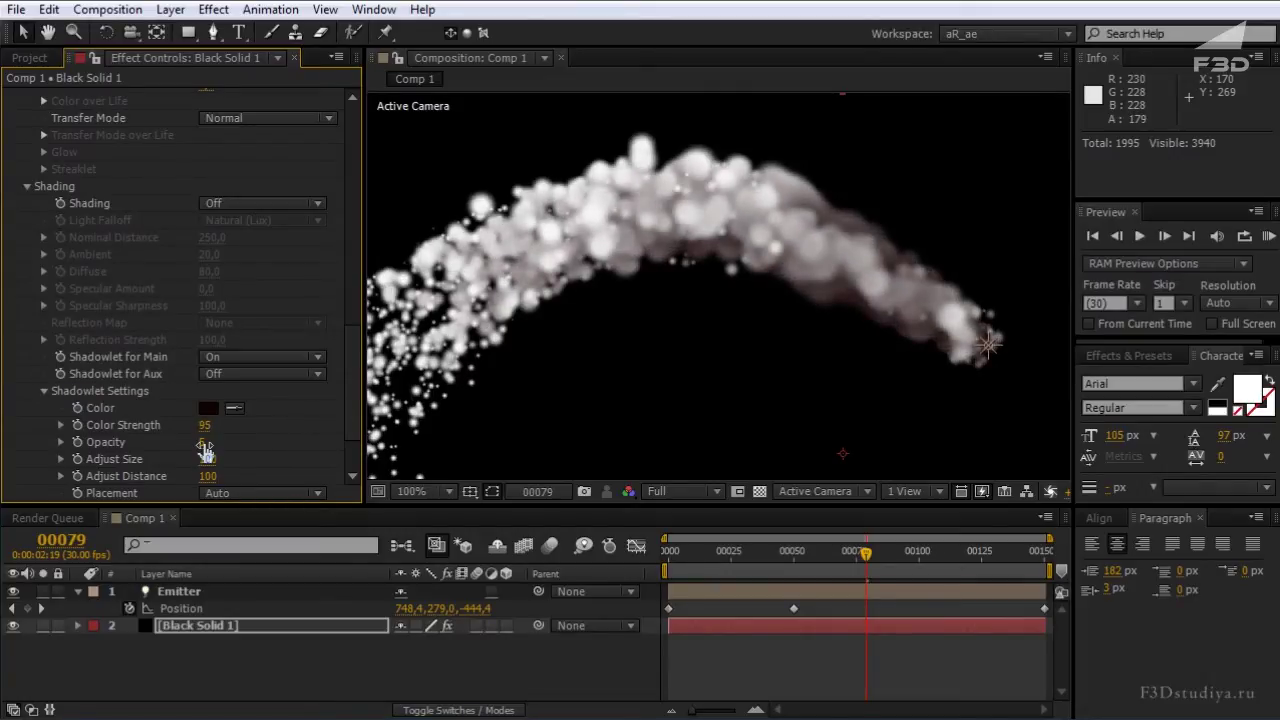
{"action": "left_click_drag", "start_coordinate": [205, 450], "coordinate": [229, 438]}
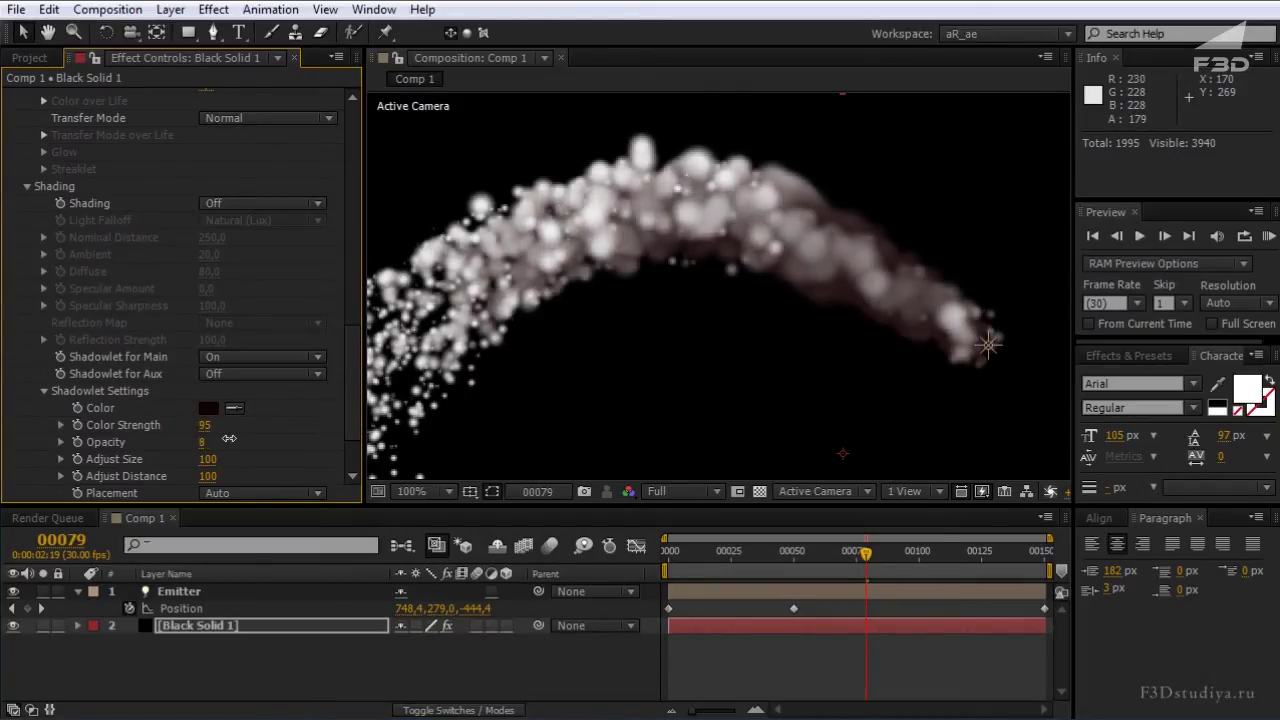
{"action": "mouse_move", "coordinate": [204, 462]}
{"action": "left_mouse_down"}
{"action": "mouse_move", "coordinate": [252, 471]}
{"action": "mouse_move", "coordinate": [247, 486]}
{"action": "left_mouse_up"}
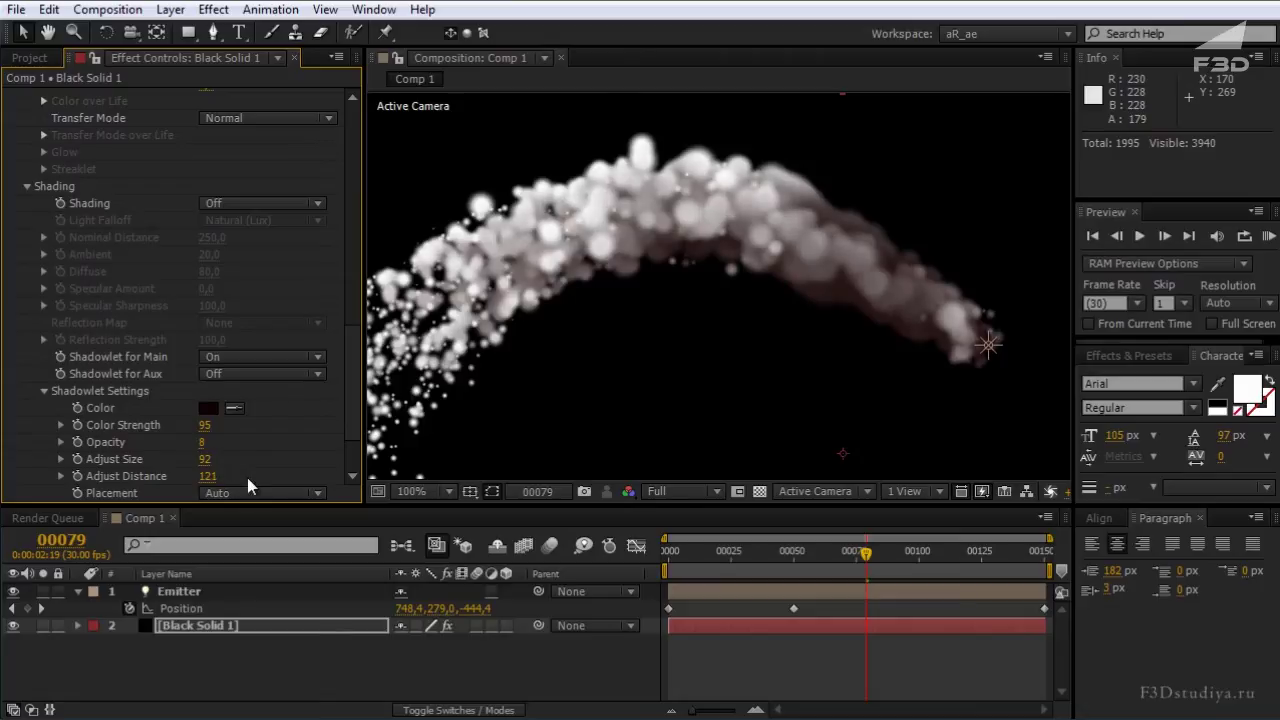
{"action": "right_click", "coordinate": [128, 484]}
{"action": "left_click", "coordinate": [250, 609]}
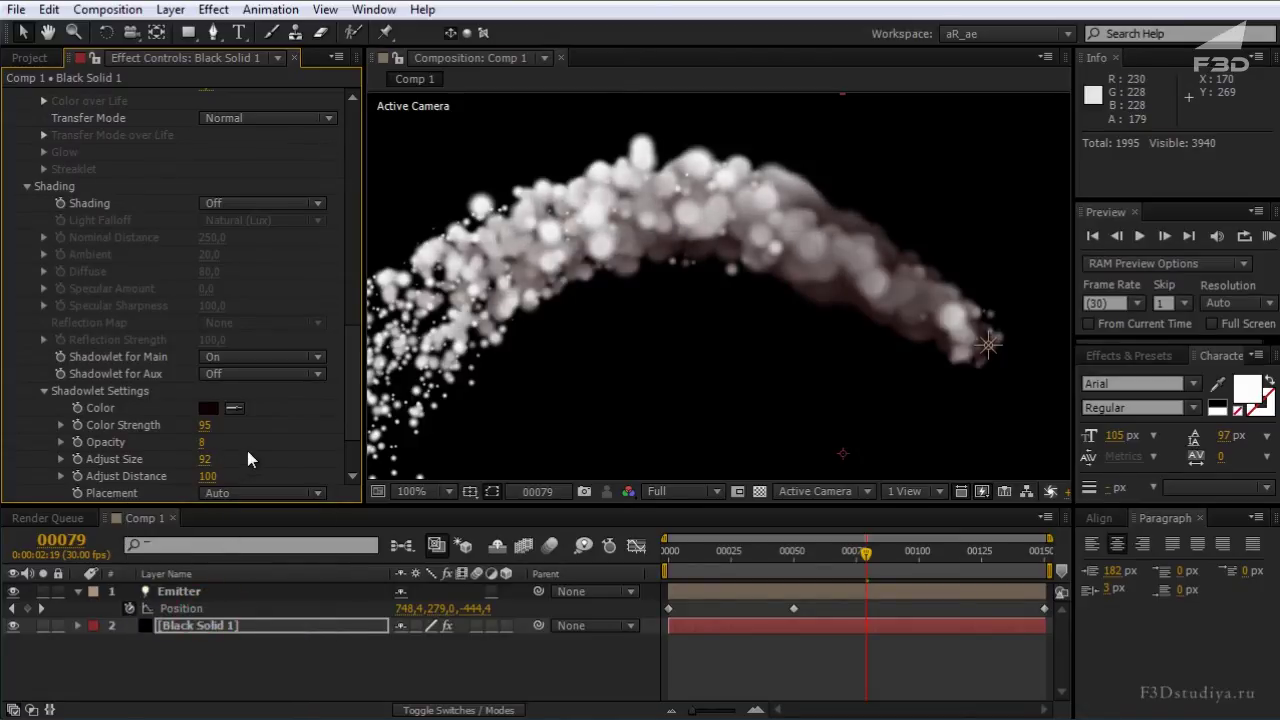
Compare shadowlet Placement options (Project, Always Behind, Always in Front), then settle on Auto
{"action": "scroll", "coordinate": [247, 449], "scroll_direction": "down", "scroll_amount": 2}
{"action": "left_click", "coordinate": [243, 407]}
{"action": "left_click", "coordinate": [250, 450]}
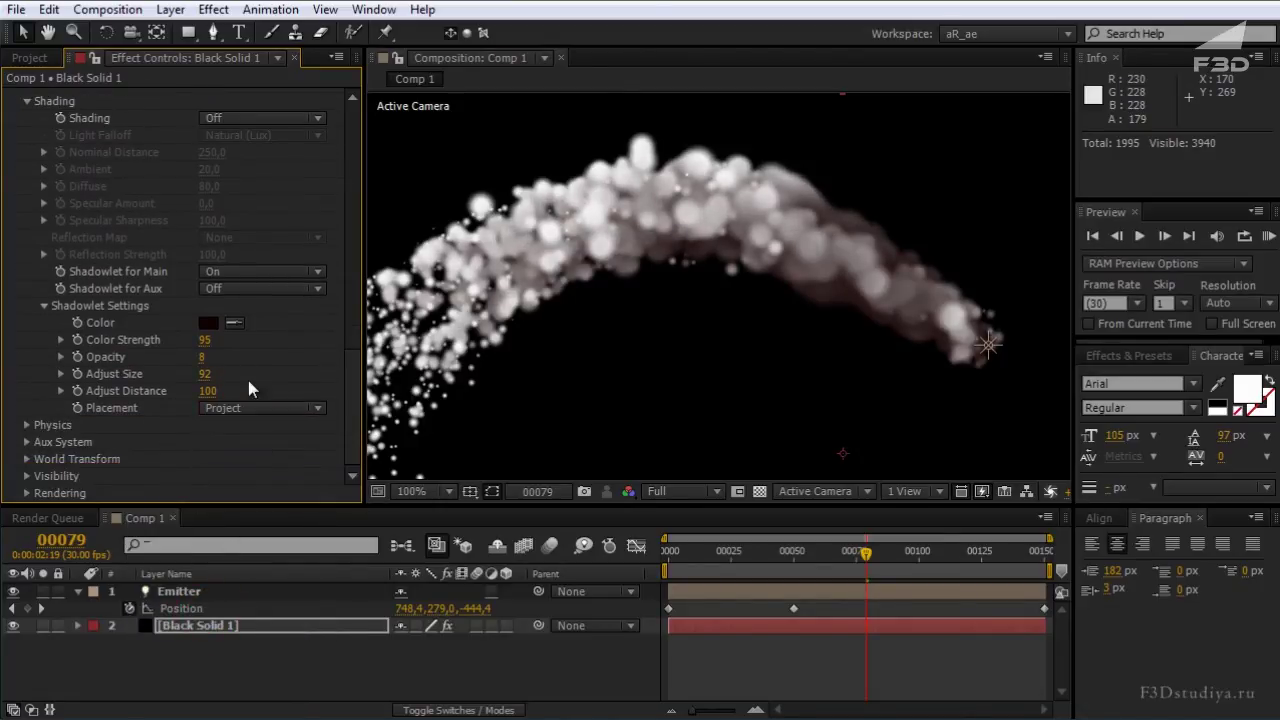
{"action": "left_click", "coordinate": [252, 410]}
{"action": "left_click", "coordinate": [271, 476]}
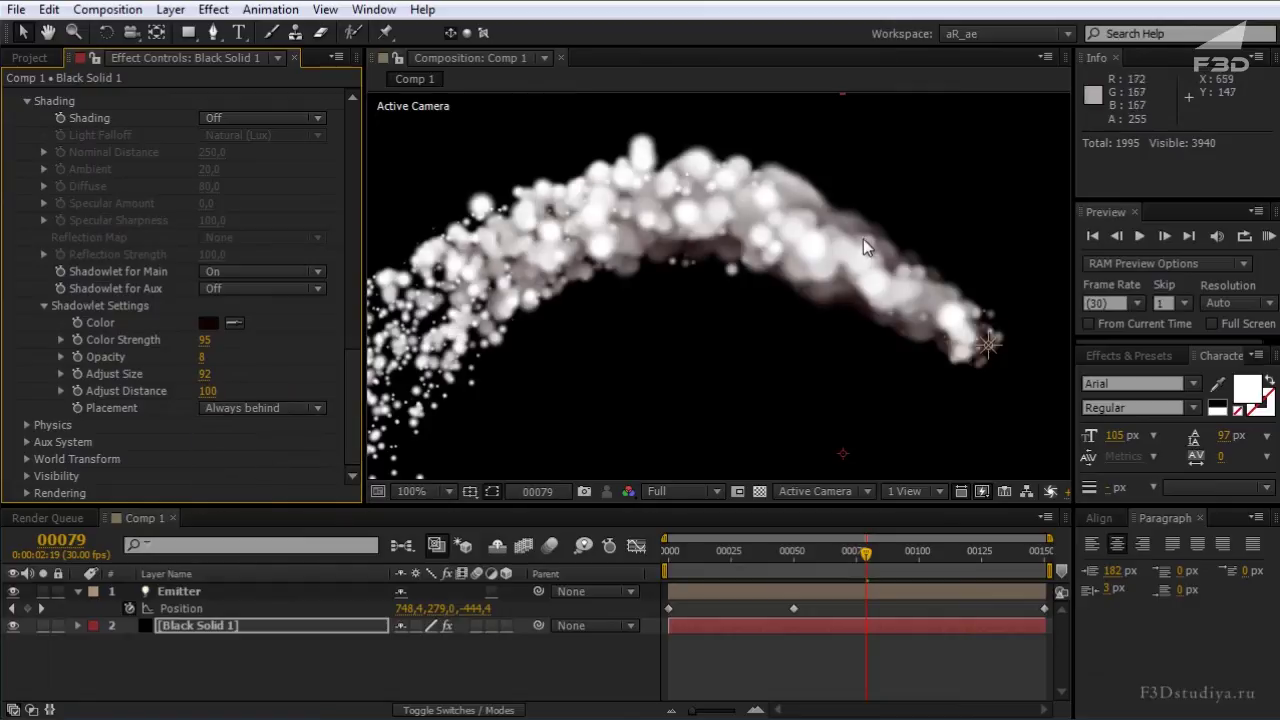
{"action": "left_click", "coordinate": [276, 408]}
{"action": "left_click", "coordinate": [302, 497]}
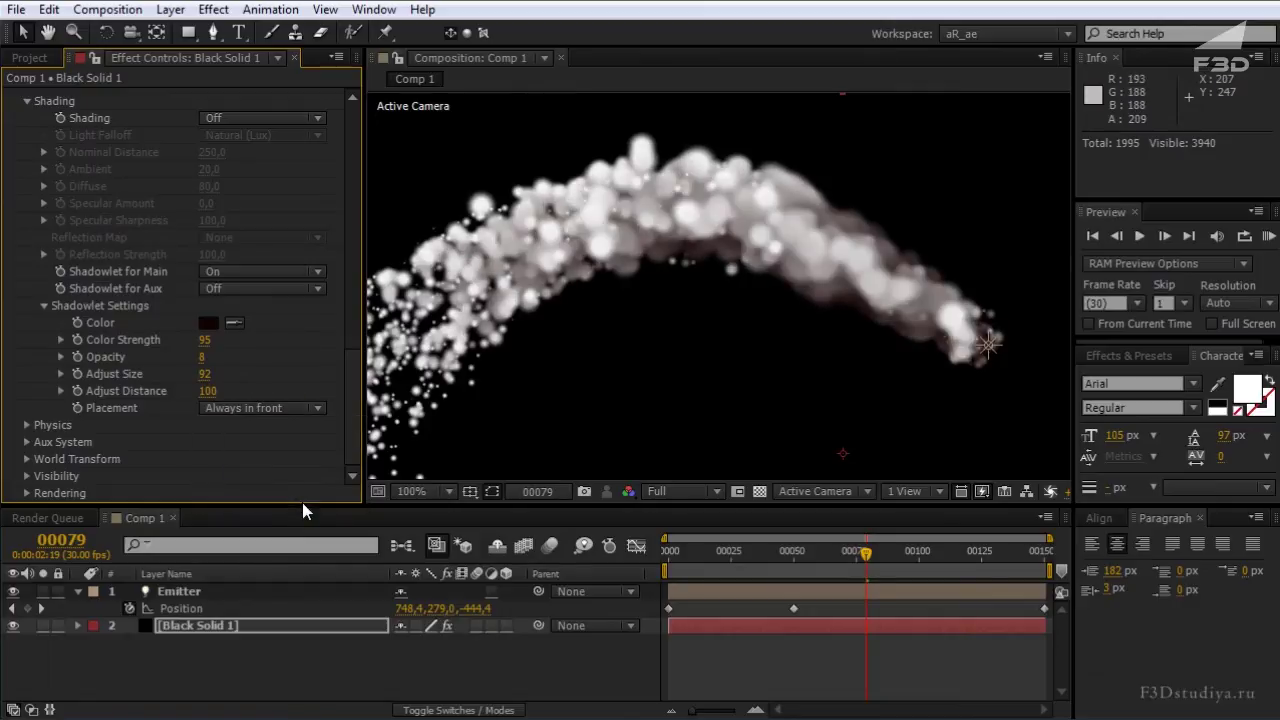
{"action": "left_click", "coordinate": [286, 408]}
{"action": "left_click", "coordinate": [284, 429]}
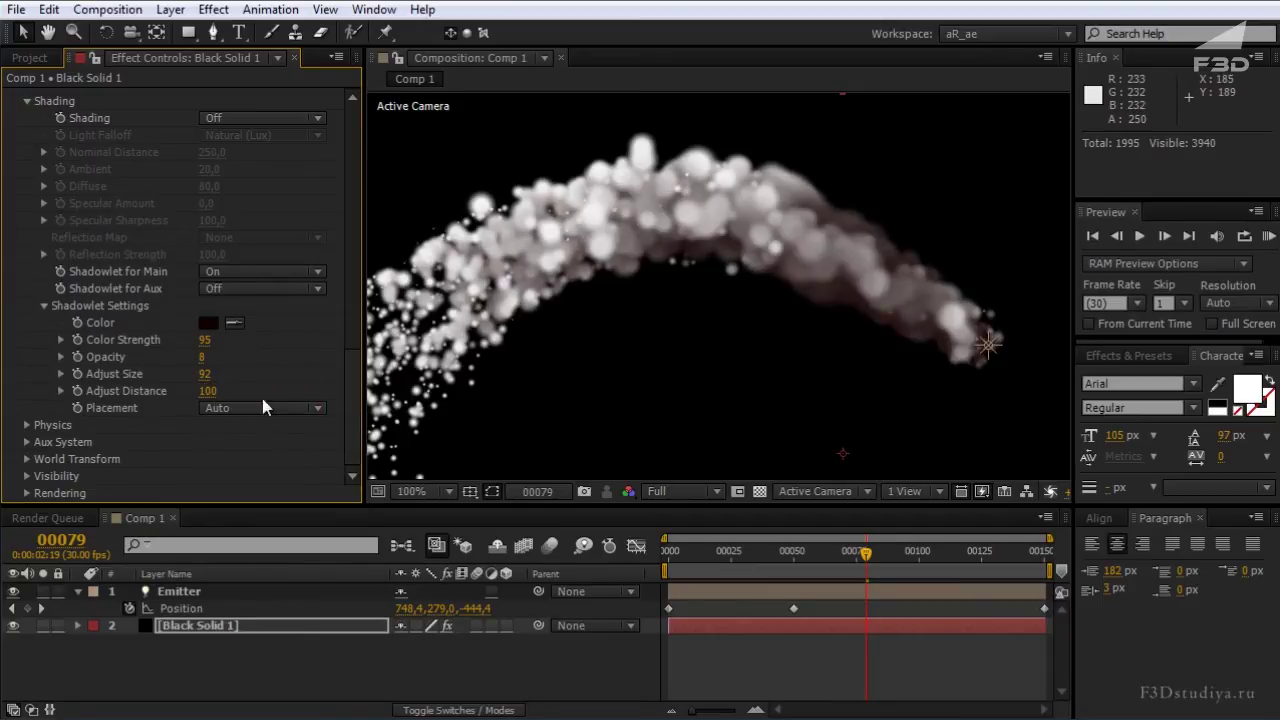
{"action": "scroll", "coordinate": [280, 295], "scroll_direction": "up", "scroll_amount": 6}
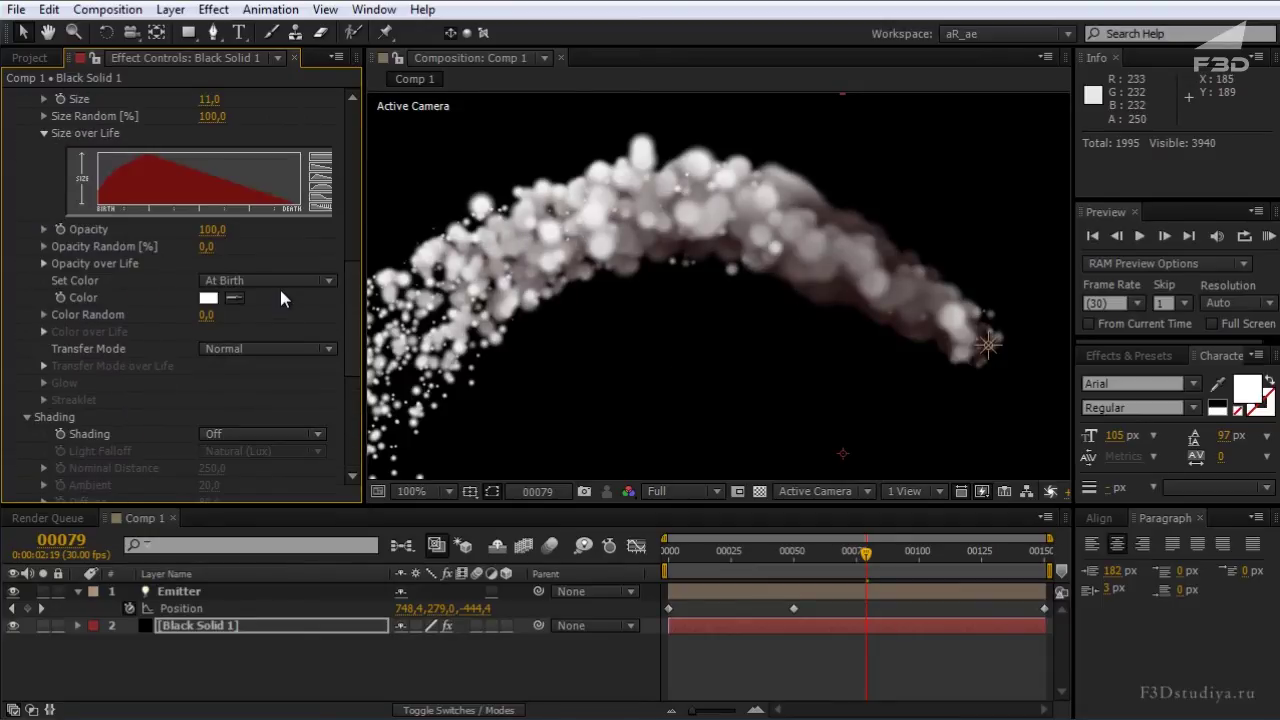
Switch the Particle Type to Cloudlet and review the trail
{"action": "scroll", "coordinate": [257, 220], "scroll_direction": "up", "scroll_amount": 3}
{"action": "left_click", "coordinate": [272, 167]}
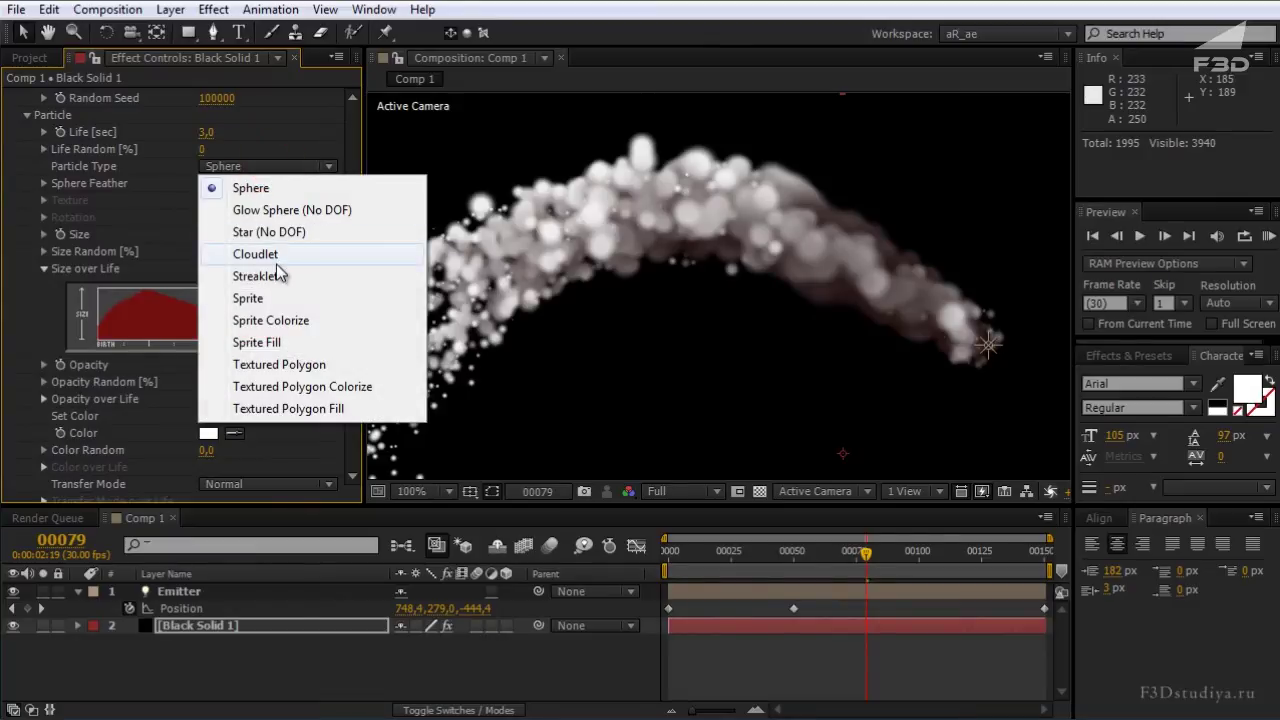
{"action": "left_click", "coordinate": [277, 262]}
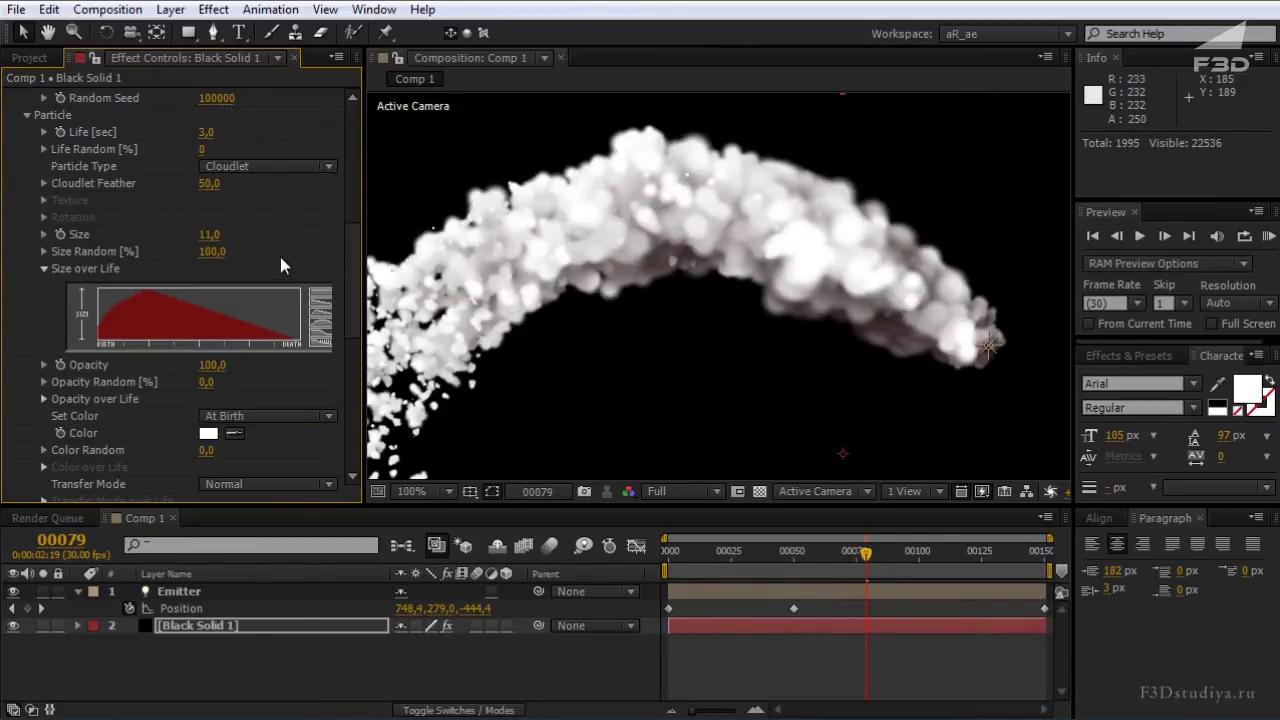
{"action": "left_click_drag", "start_coordinate": [684, 553], "coordinate": [903, 572]}
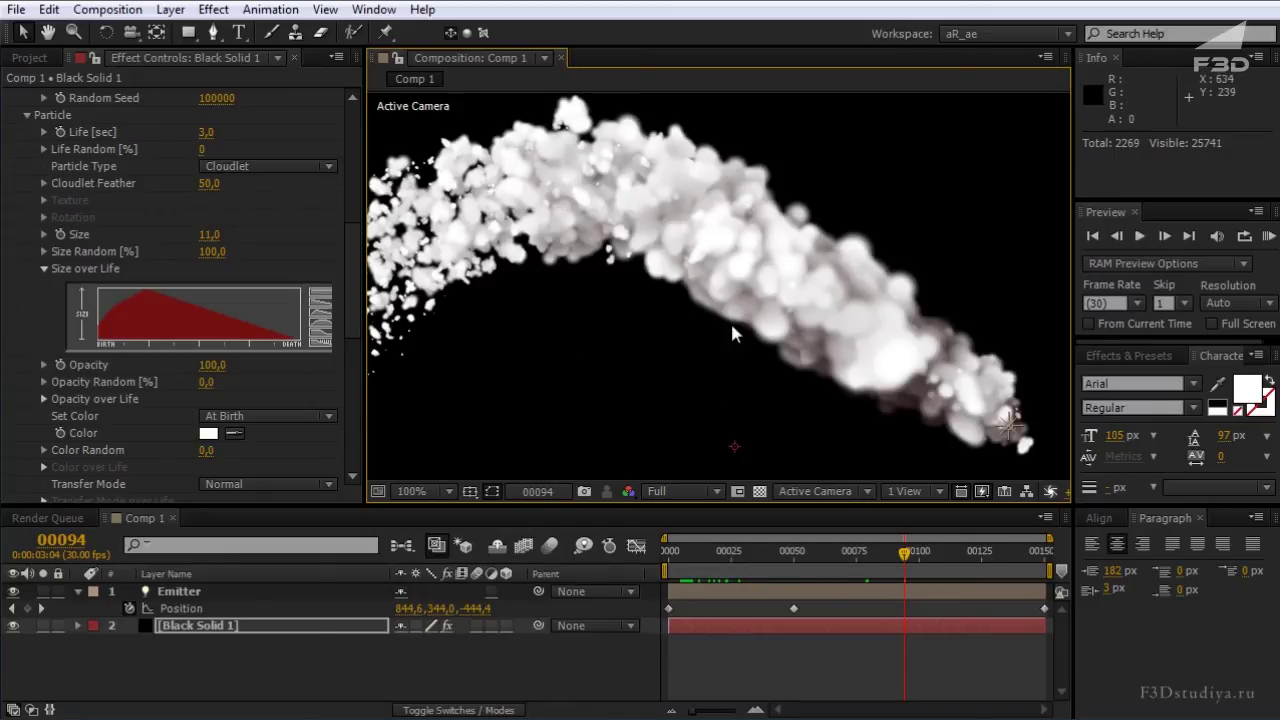
Turn Particular's Shading to On
{"action": "left_click", "coordinate": [79, 591]}
{"action": "scroll", "coordinate": [220, 340], "scroll_direction": "down", "scroll_amount": 3}
{"action": "scroll", "coordinate": [237, 353], "scroll_direction": "down", "scroll_amount": 2}
{"action": "left_click", "coordinate": [260, 343]}
{"action": "left_click", "coordinate": [250, 362]}
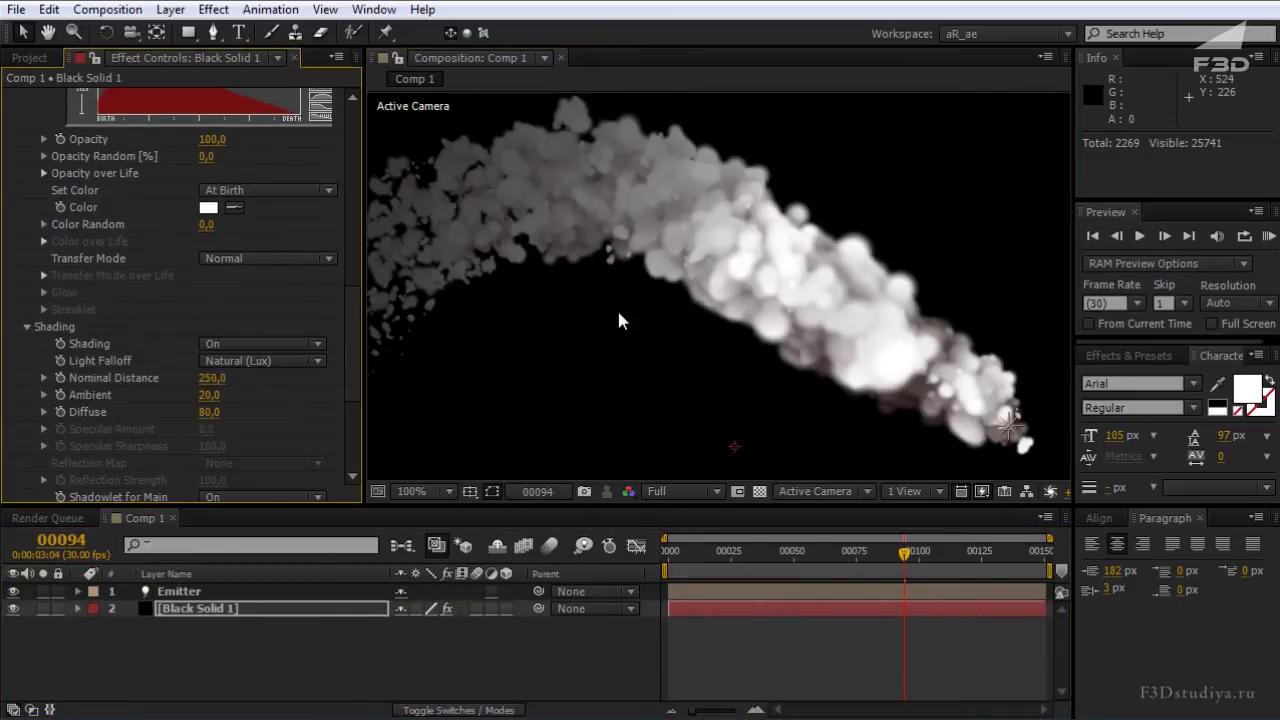
Make the Emitter light's colour orange and review the lit trail
{"action": "double_click", "coordinate": [179, 592]}
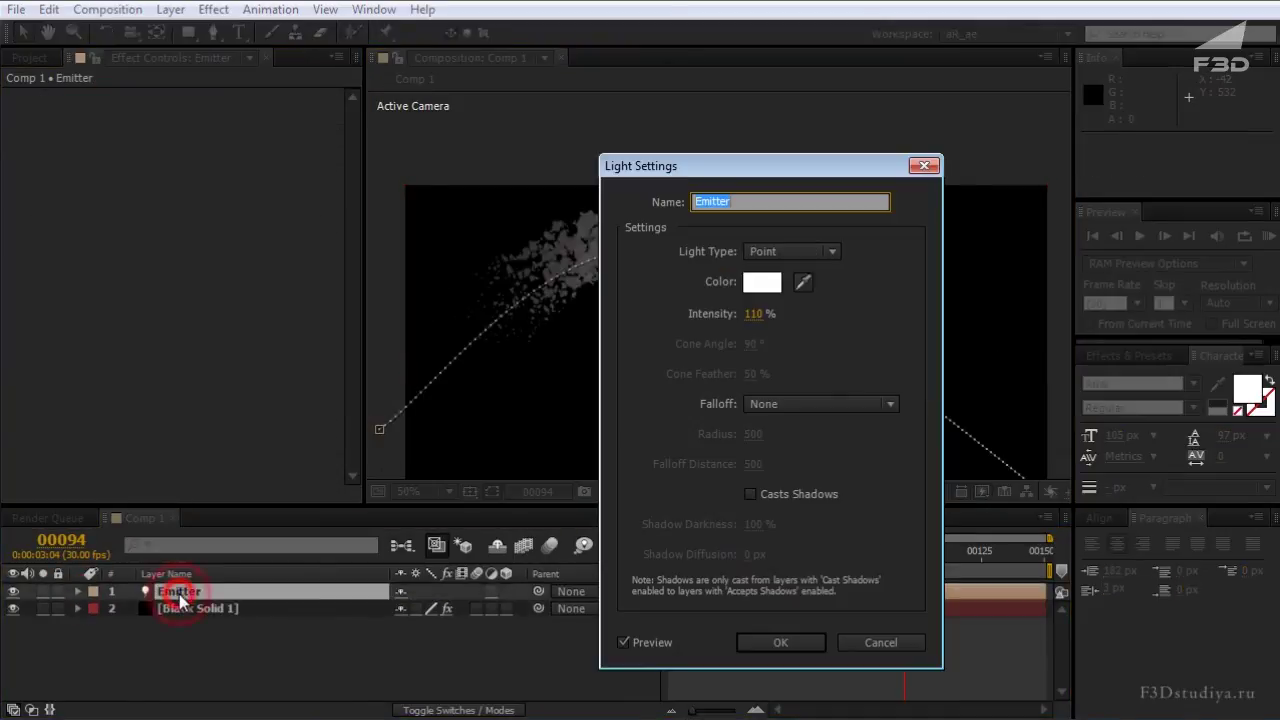
{"action": "left_click", "coordinate": [762, 282]}
{"action": "left_click_drag", "start_coordinate": [928, 567], "coordinate": [928, 559]}
{"action": "left_click_drag", "start_coordinate": [874, 491], "coordinate": [928, 347]}
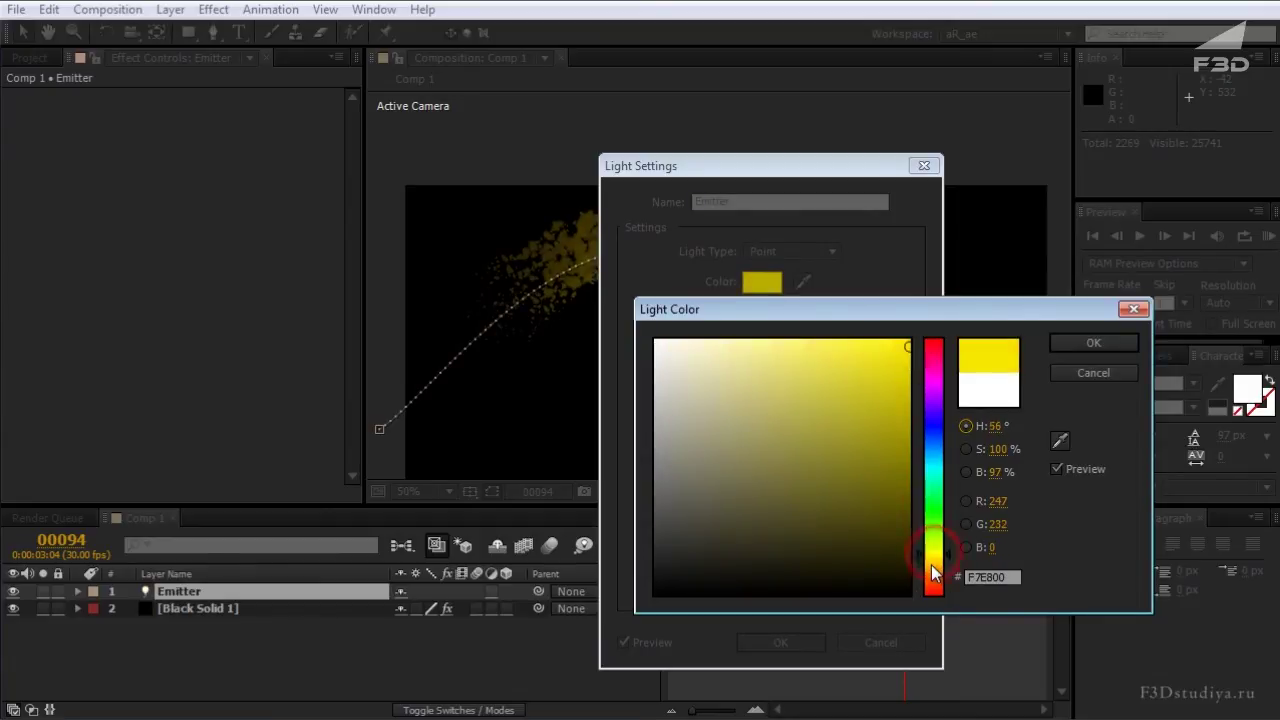
{"action": "left_click_drag", "start_coordinate": [953, 562], "coordinate": [953, 577]}
{"action": "left_click", "coordinate": [1070, 340]}
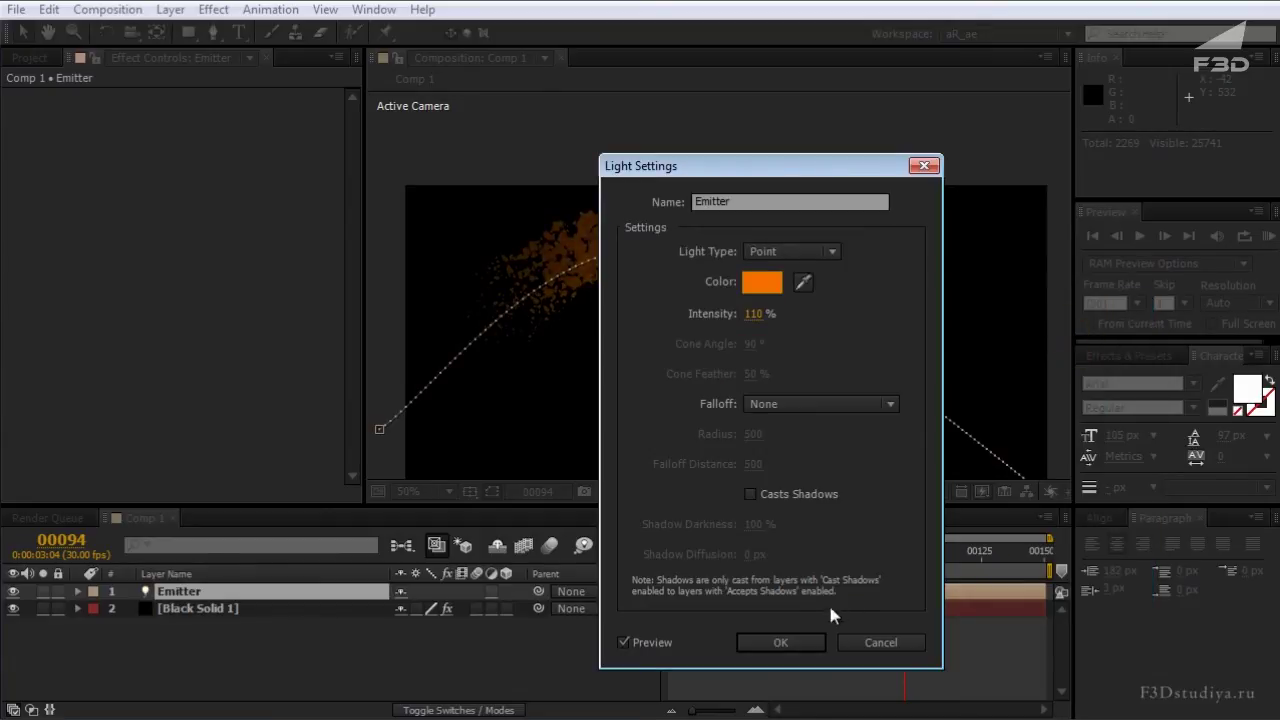
{"action": "left_click", "coordinate": [801, 641]}
{"action": "scroll", "coordinate": [806, 420], "scroll_direction": "up", "scroll_amount": 2}
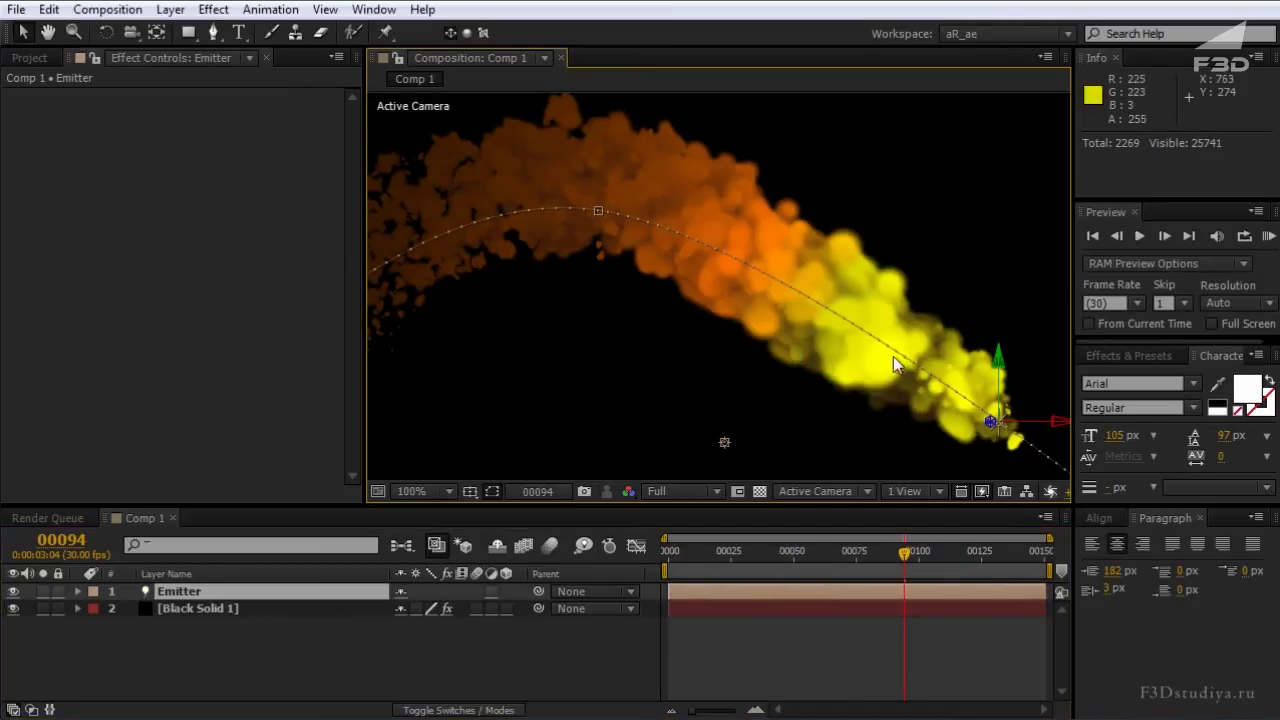
{"action": "scroll", "coordinate": [940, 398], "scroll_direction": "down", "scroll_amount": 2}
{"action": "left_click_drag", "start_coordinate": [670, 551], "coordinate": [890, 566]}
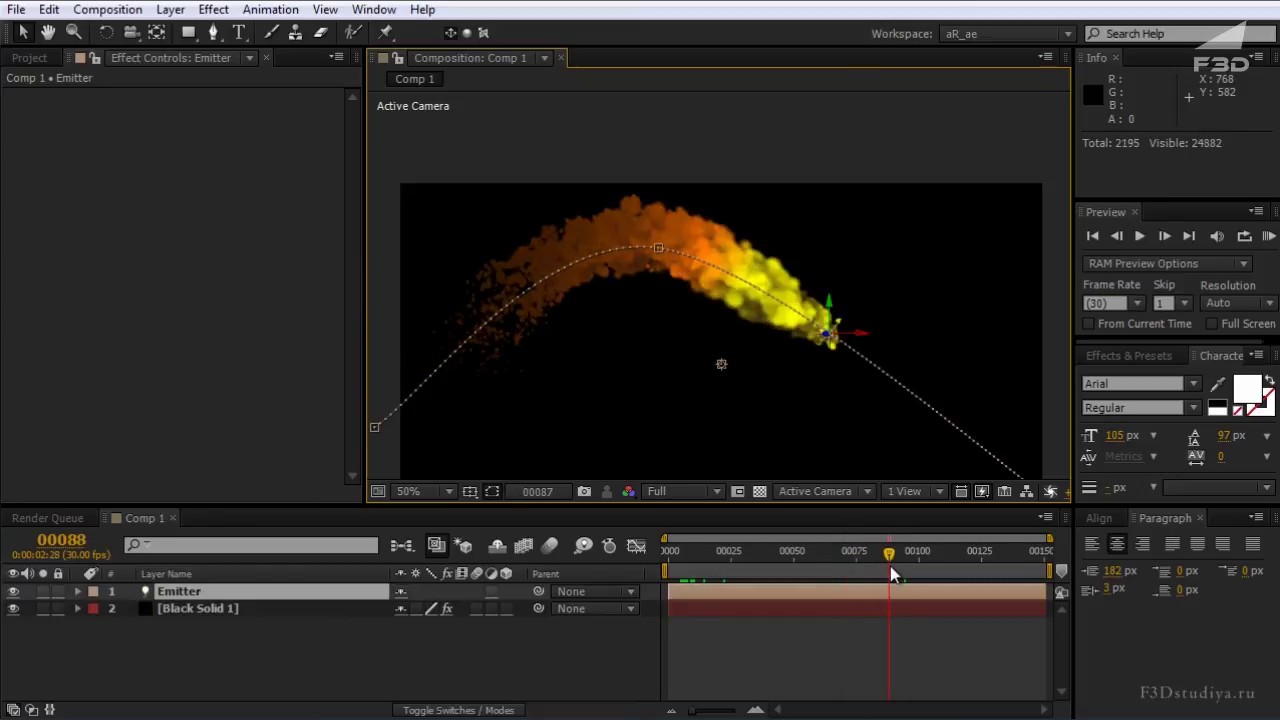
Set the Emitter light's Intensity to 100%
{"action": "left_click", "coordinate": [172, 609]}
{"action": "scroll", "coordinate": [309, 337], "scroll_direction": "down", "scroll_amount": 2}
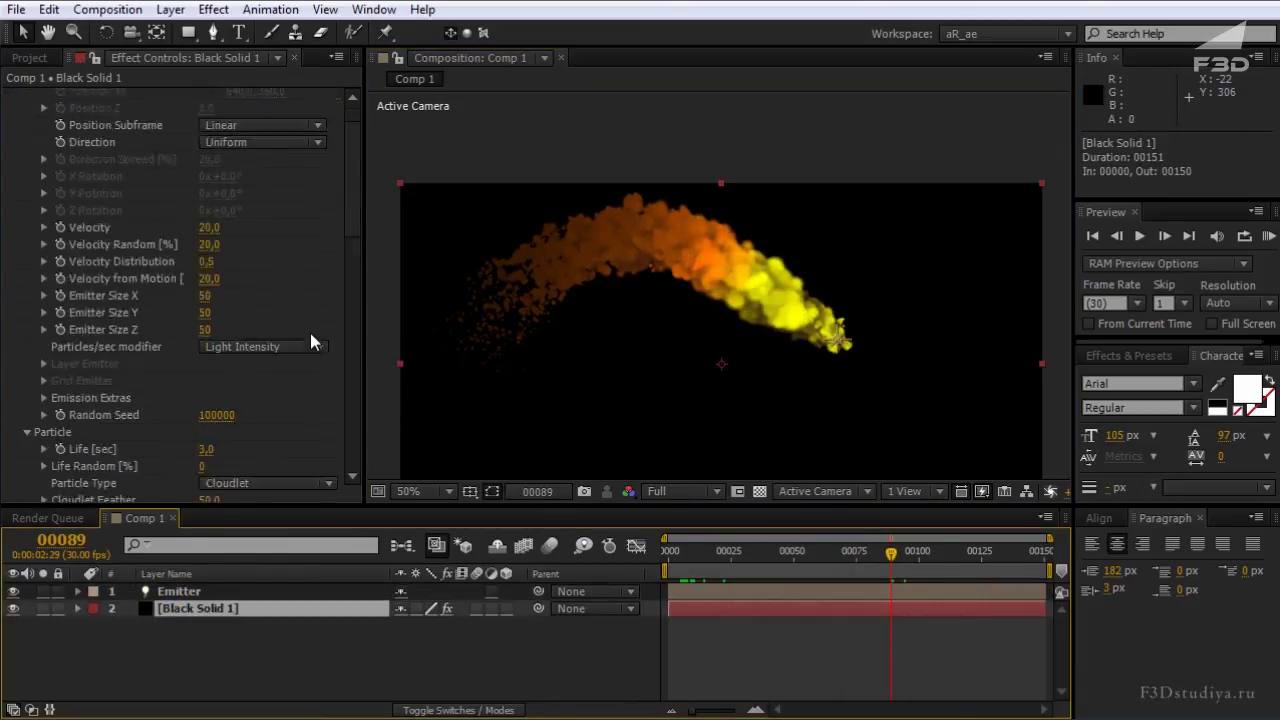
{"action": "scroll", "coordinate": [310, 342], "scroll_direction": "down", "scroll_amount": 4}
{"action": "double_click", "coordinate": [195, 592]}
{"action": "left_click_drag", "start_coordinate": [752, 313], "coordinate": [690, 318]}
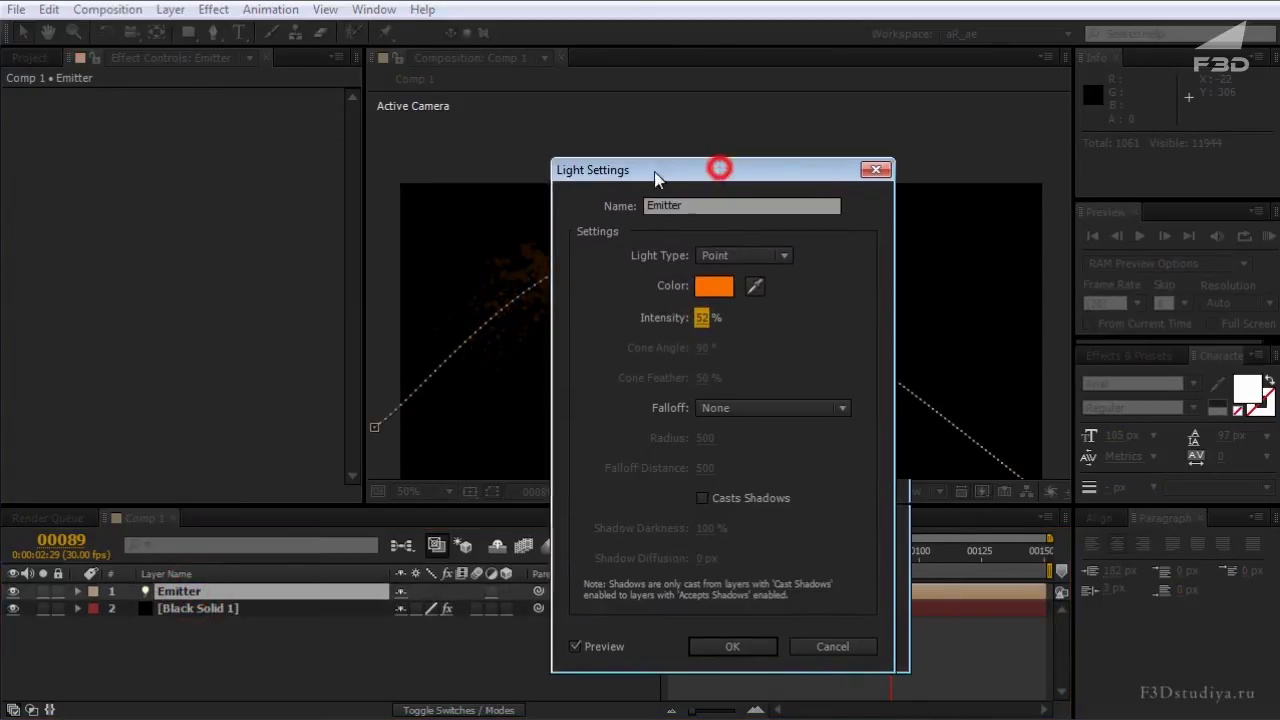
{"action": "left_click_drag", "start_coordinate": [727, 185], "coordinate": [208, 174]}
{"action": "mouse_move", "coordinate": [233, 302]}
{"action": "left_mouse_down"}
{"action": "mouse_move", "coordinate": [165, 302]}
{"action": "mouse_move", "coordinate": [1085, 297]}
{"action": "left_mouse_up"}
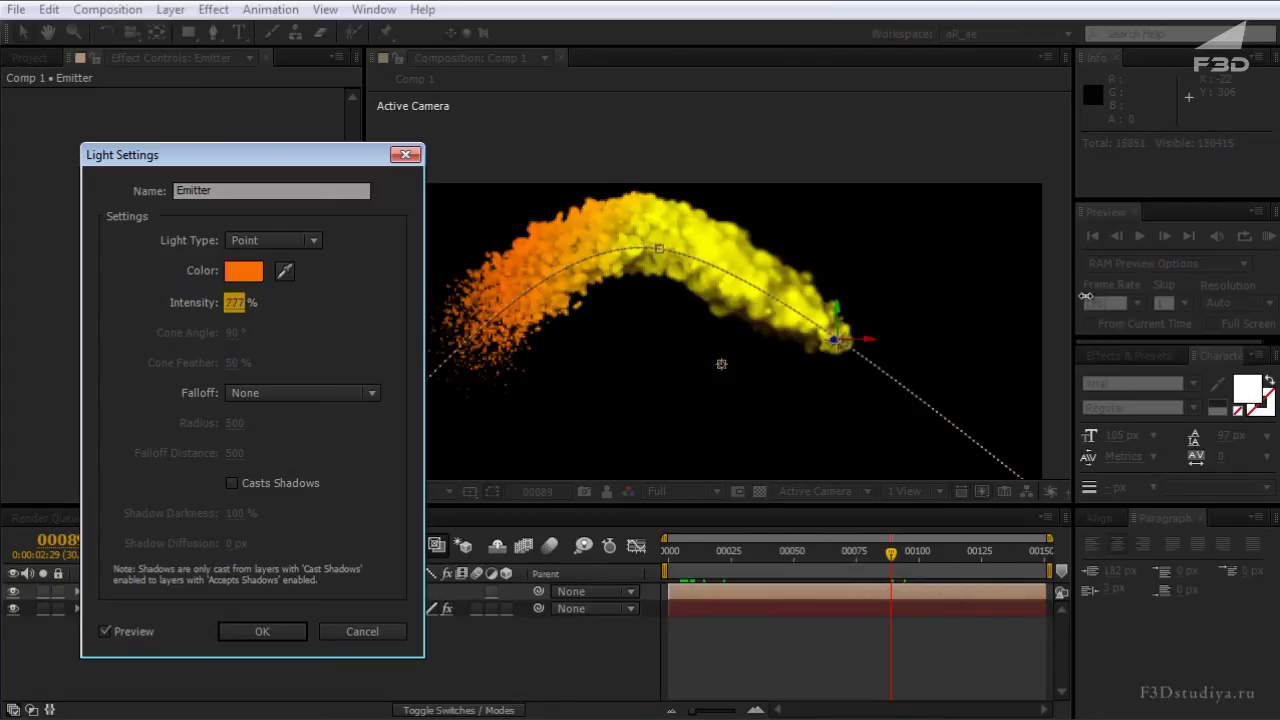
{"action": "left_click_drag", "start_coordinate": [513, 294], "coordinate": [233, 300]}
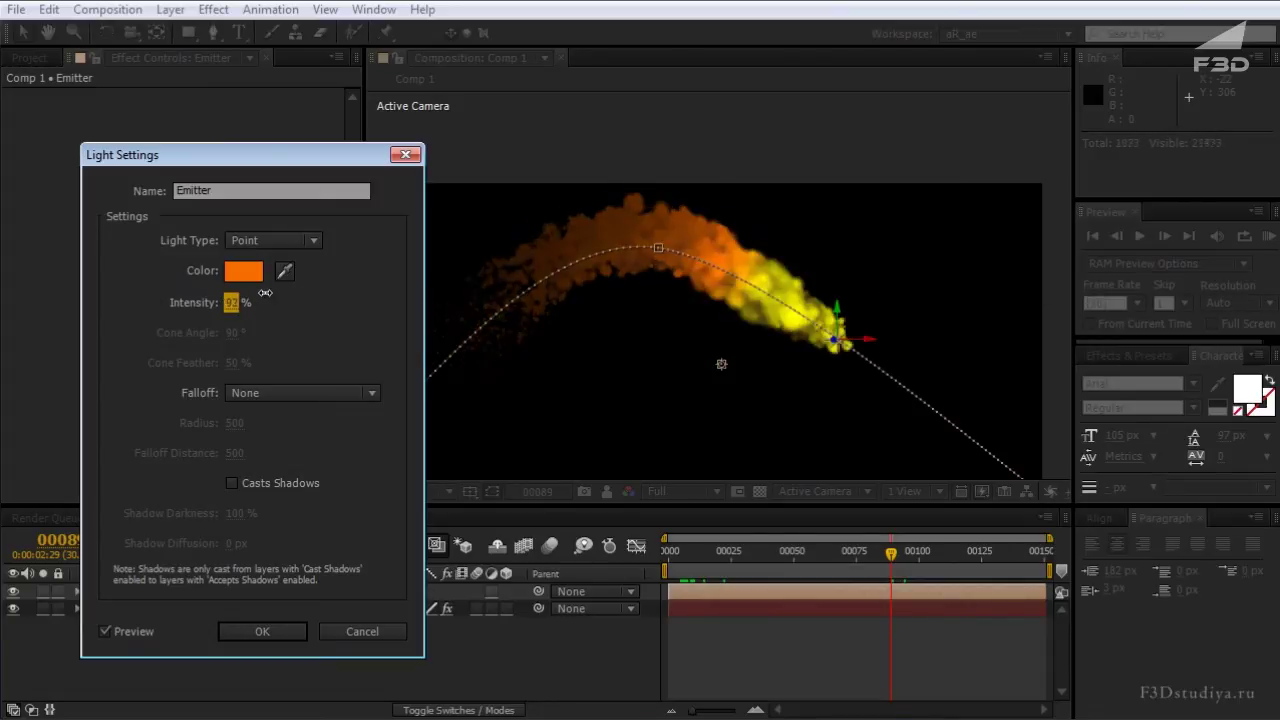
{"action": "left_click", "coordinate": [235, 302]}
{"action": "type", "text": "100"}
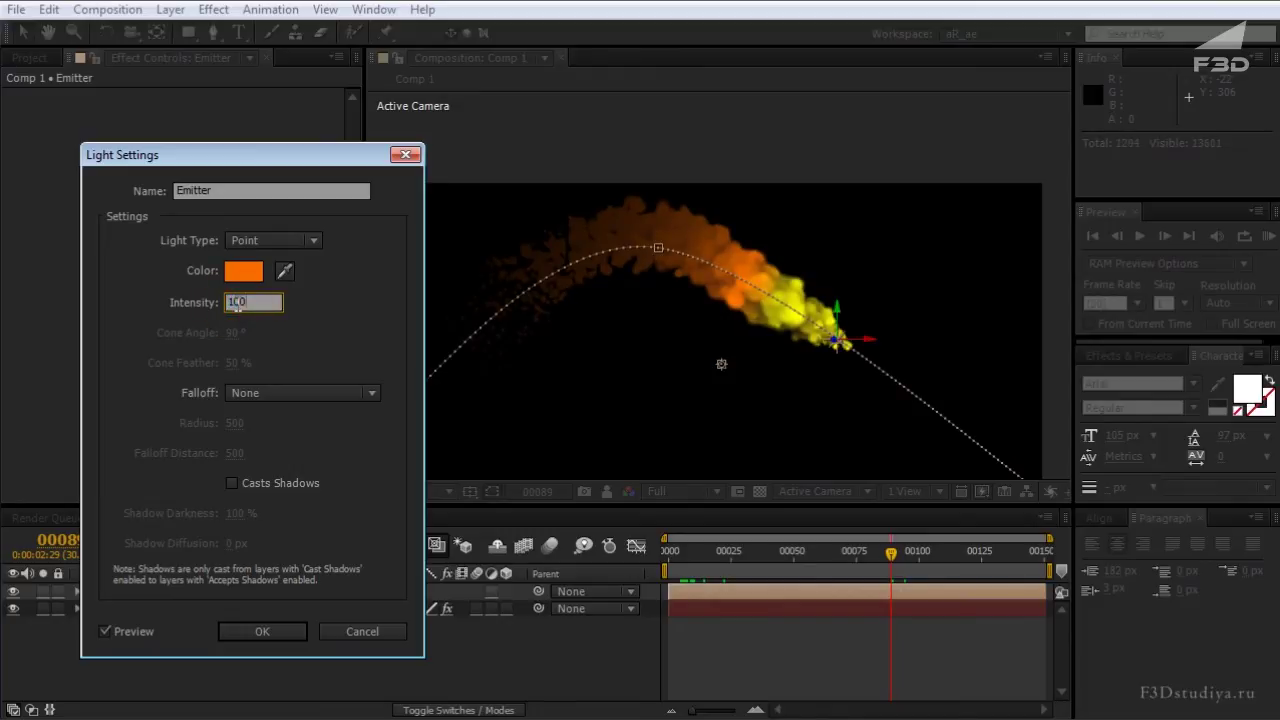
{"action": "key", "text": "Return"}
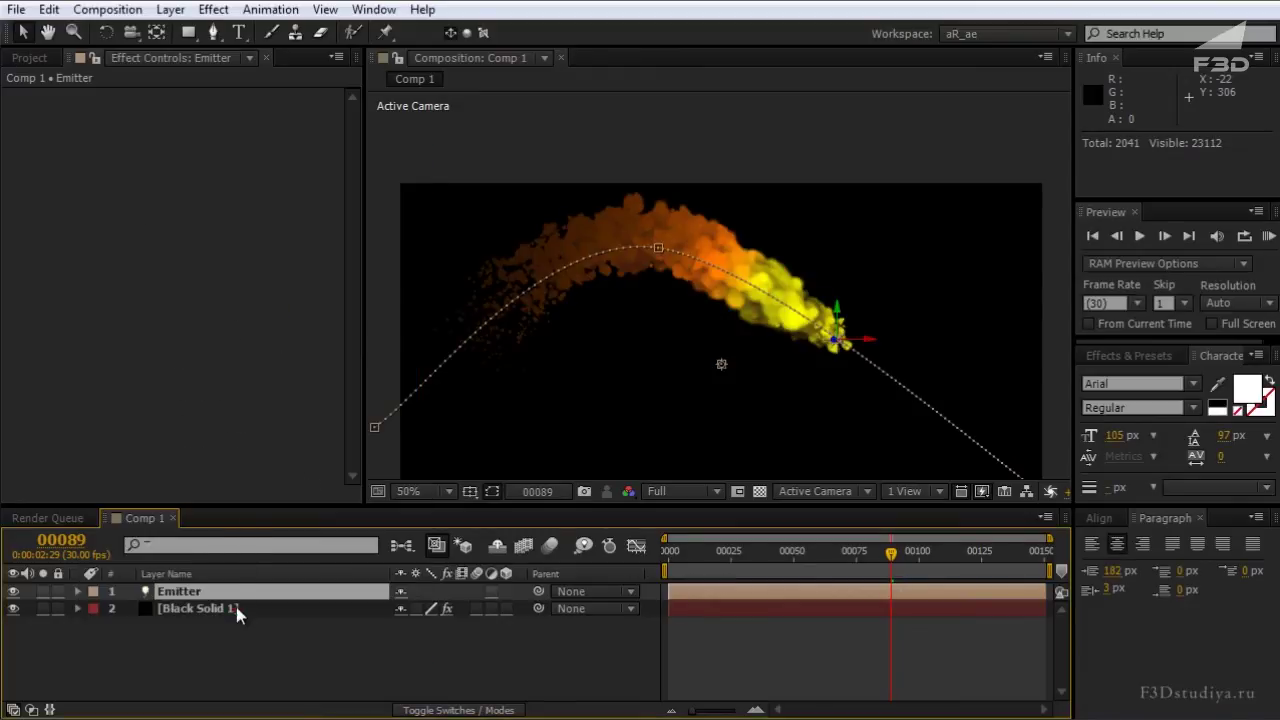
Show Black Solid 1's Particular shading settings and switch Light Falloff to None (AE)
{"action": "left_click", "coordinate": [236, 607]}
{"action": "scroll", "coordinate": [224, 375], "scroll_direction": "down", "scroll_amount": 5}
{"action": "scroll", "coordinate": [223, 378], "scroll_direction": "down", "scroll_amount": 3}
{"action": "scroll", "coordinate": [223, 378], "scroll_direction": "down", "scroll_amount": 6}
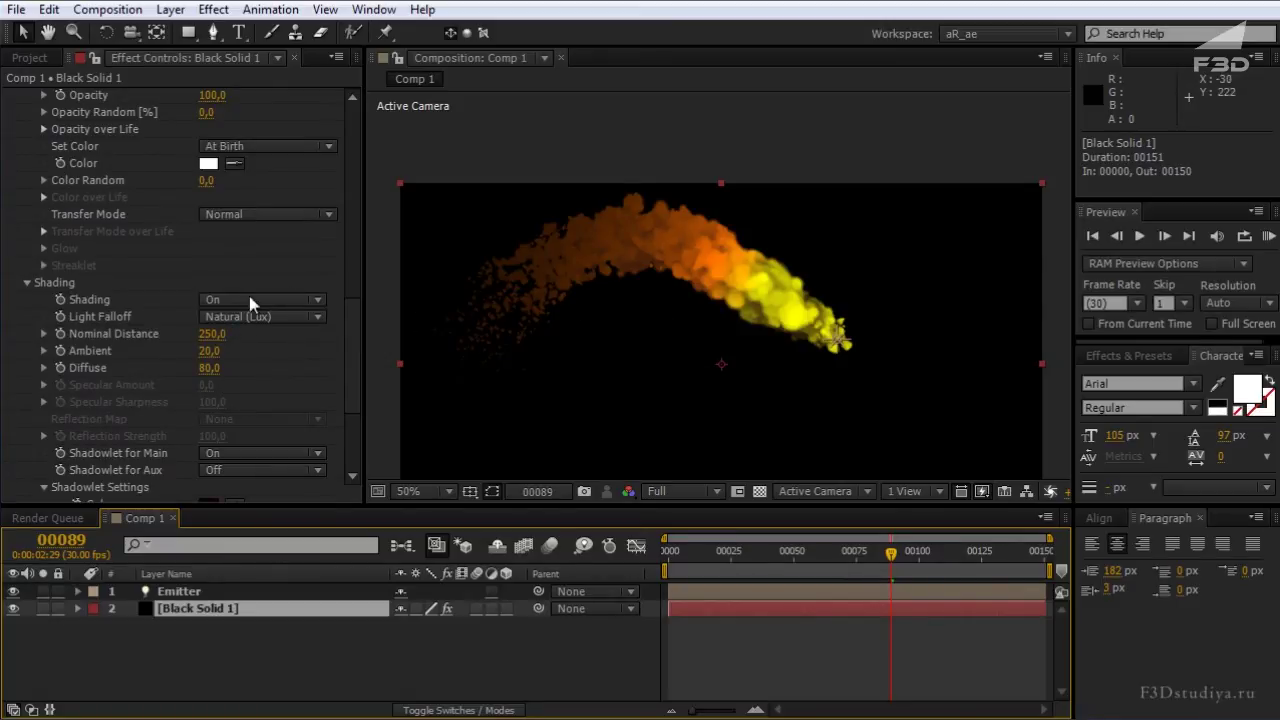
{"action": "scroll", "coordinate": [706, 330], "scroll_direction": "up", "scroll_amount": 1}
{"action": "scroll", "coordinate": [728, 335], "scroll_direction": "up", "scroll_amount": 1}
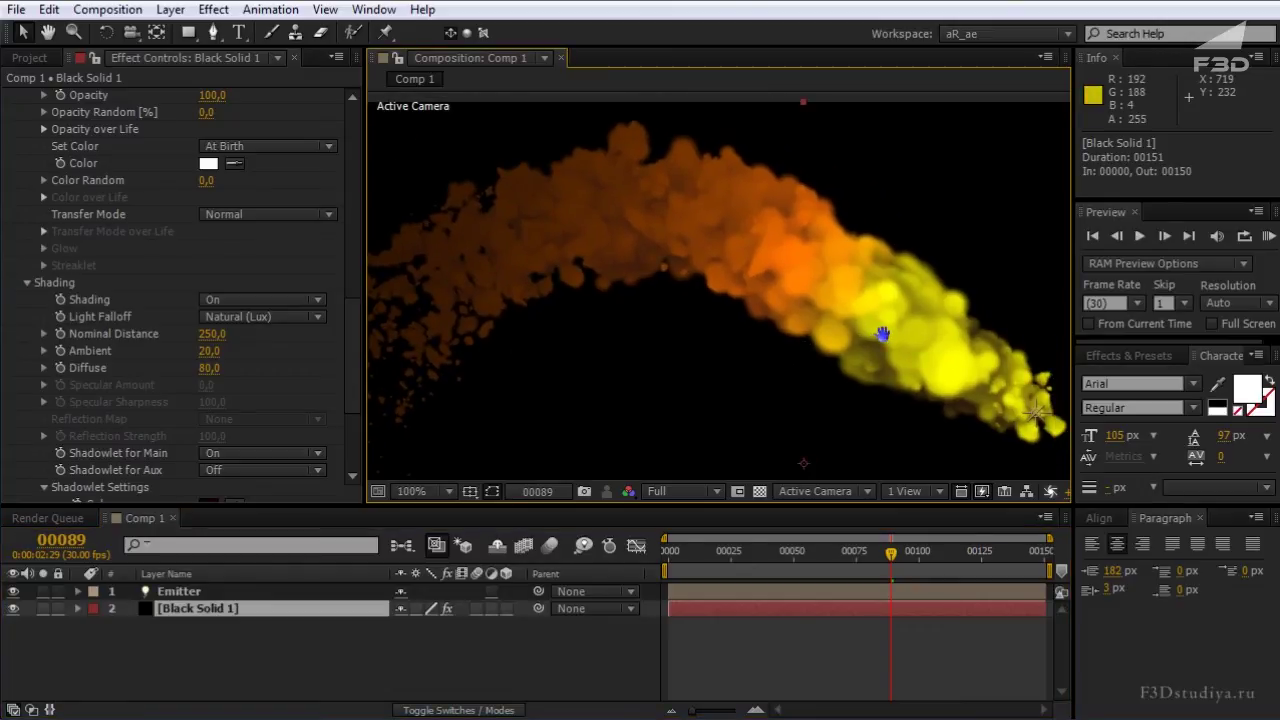
{"action": "left_click", "coordinate": [270, 320]}
{"action": "left_click", "coordinate": [270, 338]}
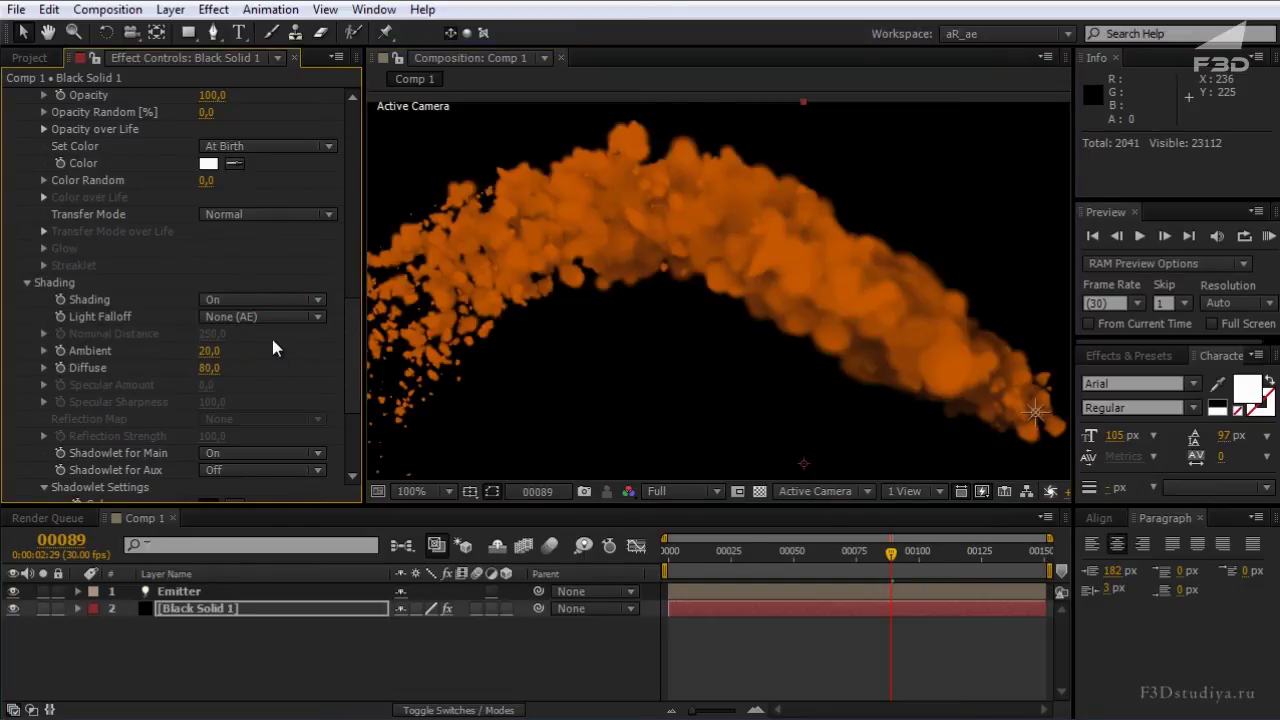
Return Light Falloff to Natural (Lux) and set Nominal Distance 180, Ambient 129, Diffuse 161
{"action": "scroll", "coordinate": [900, 324], "scroll_direction": "down", "scroll_amount": 2}
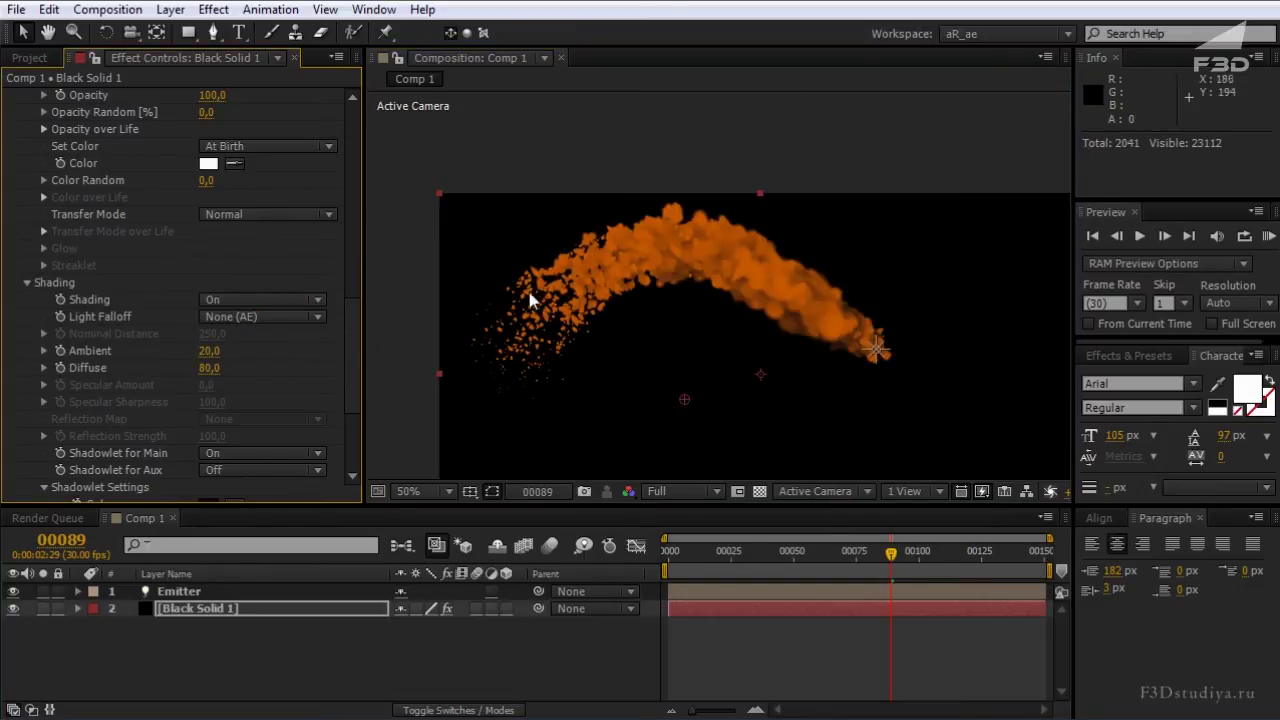
{"action": "left_click_drag", "start_coordinate": [209, 351], "coordinate": [230, 352]}
{"action": "left_click", "coordinate": [240, 316]}
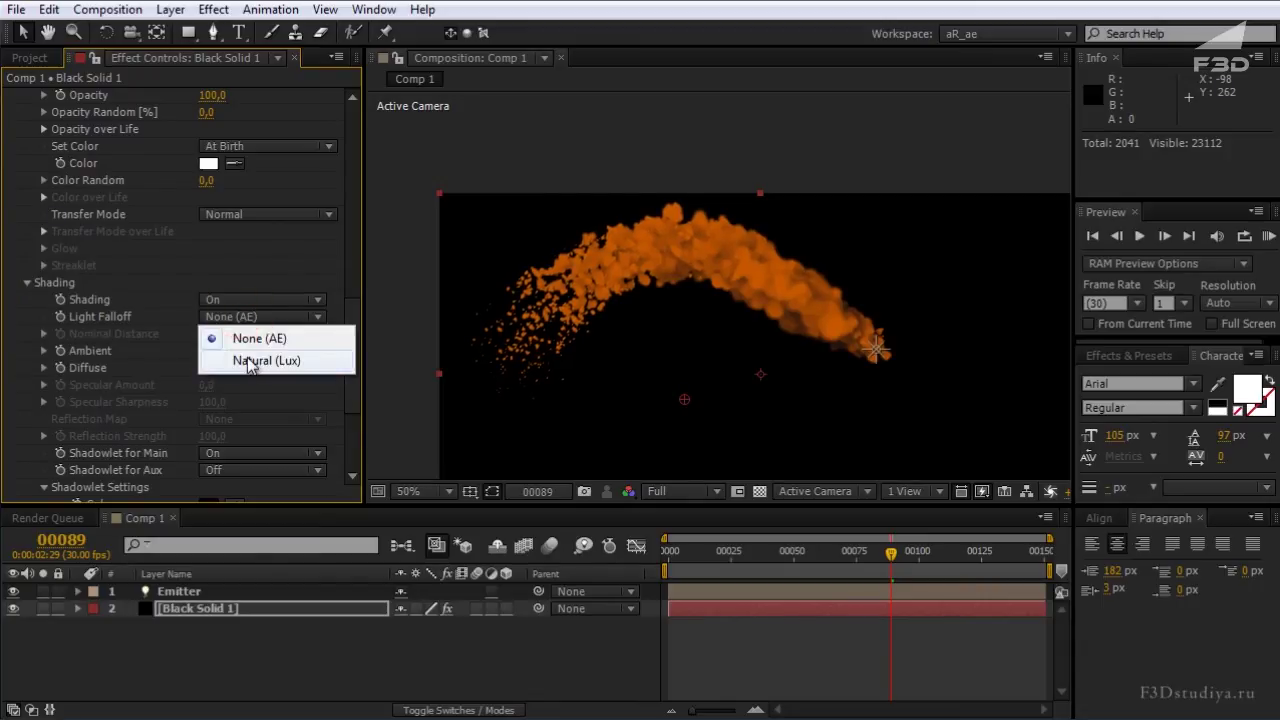
{"action": "left_click", "coordinate": [247, 357]}
{"action": "mouse_move", "coordinate": [218, 336]}
{"action": "left_mouse_down"}
{"action": "mouse_move", "coordinate": [296, 333]}
{"action": "mouse_move", "coordinate": [196, 333]}
{"action": "mouse_move", "coordinate": [209, 333]}
{"action": "left_mouse_up"}
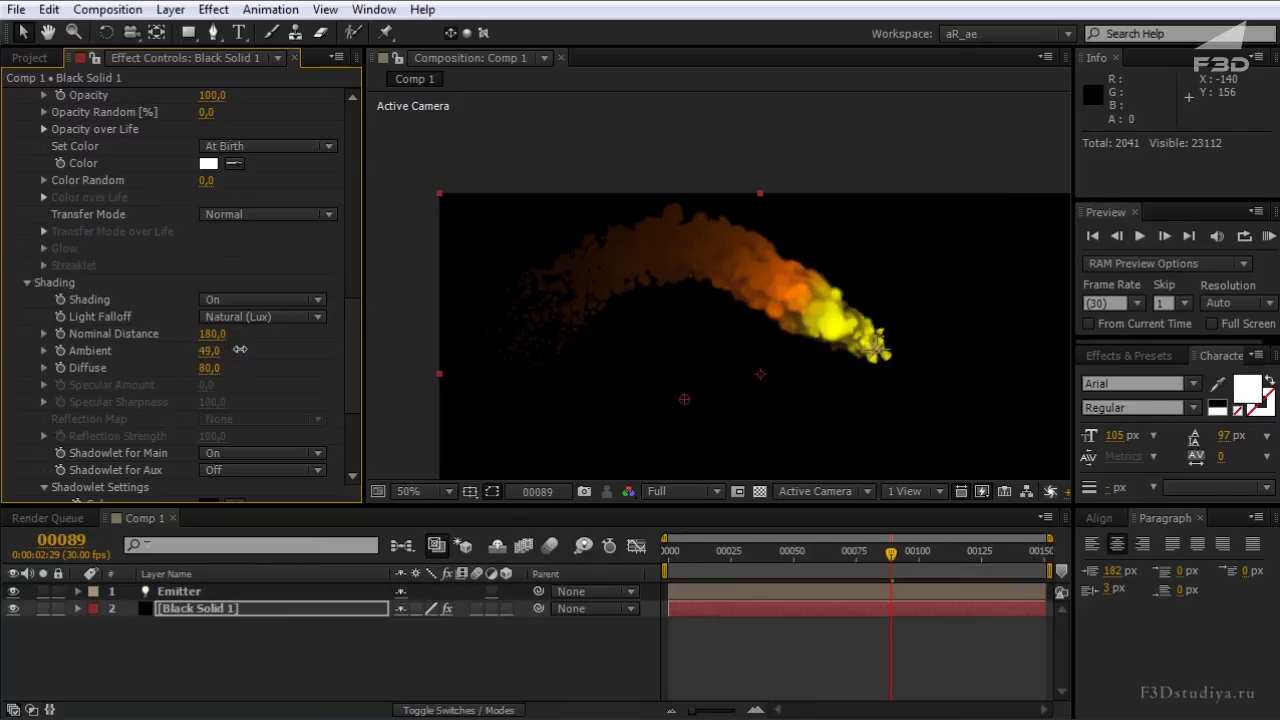
{"action": "left_click_drag", "start_coordinate": [200, 375], "coordinate": [258, 346]}
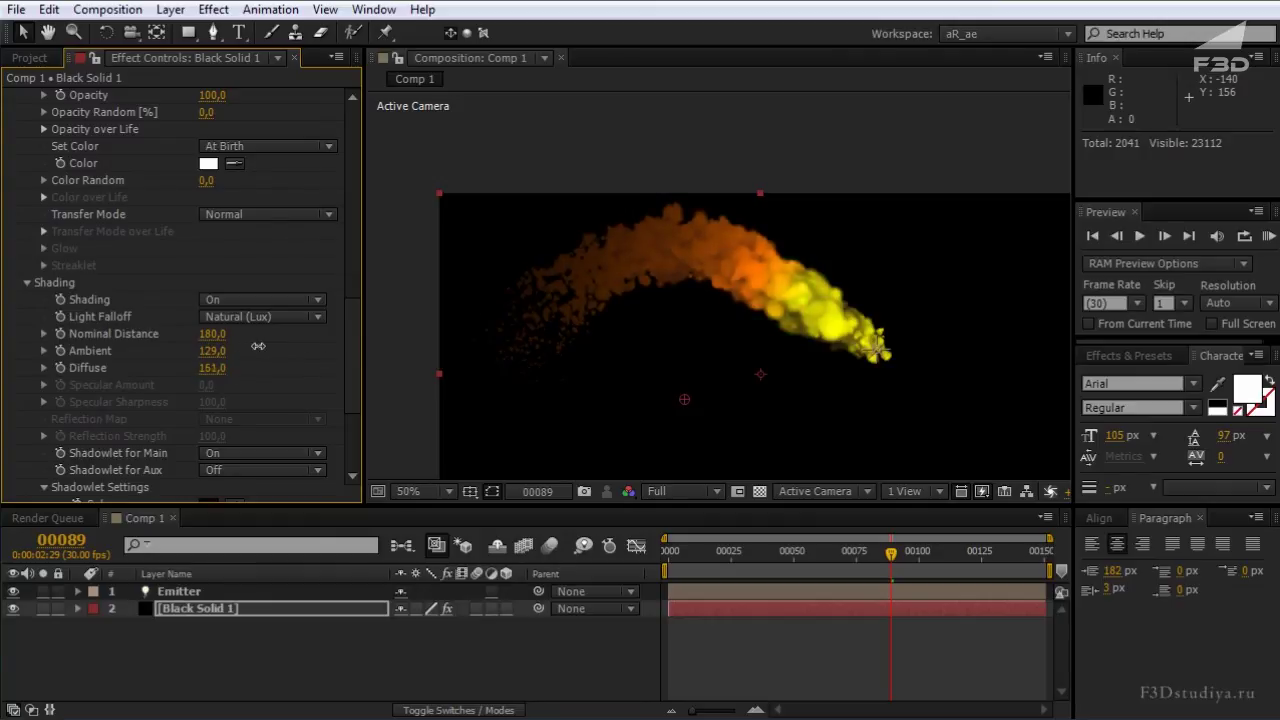
Review the Light Falloff choices and keep Shading turned On
{"action": "left_click", "coordinate": [266, 317]}
{"action": "left_click", "coordinate": [258, 299]}
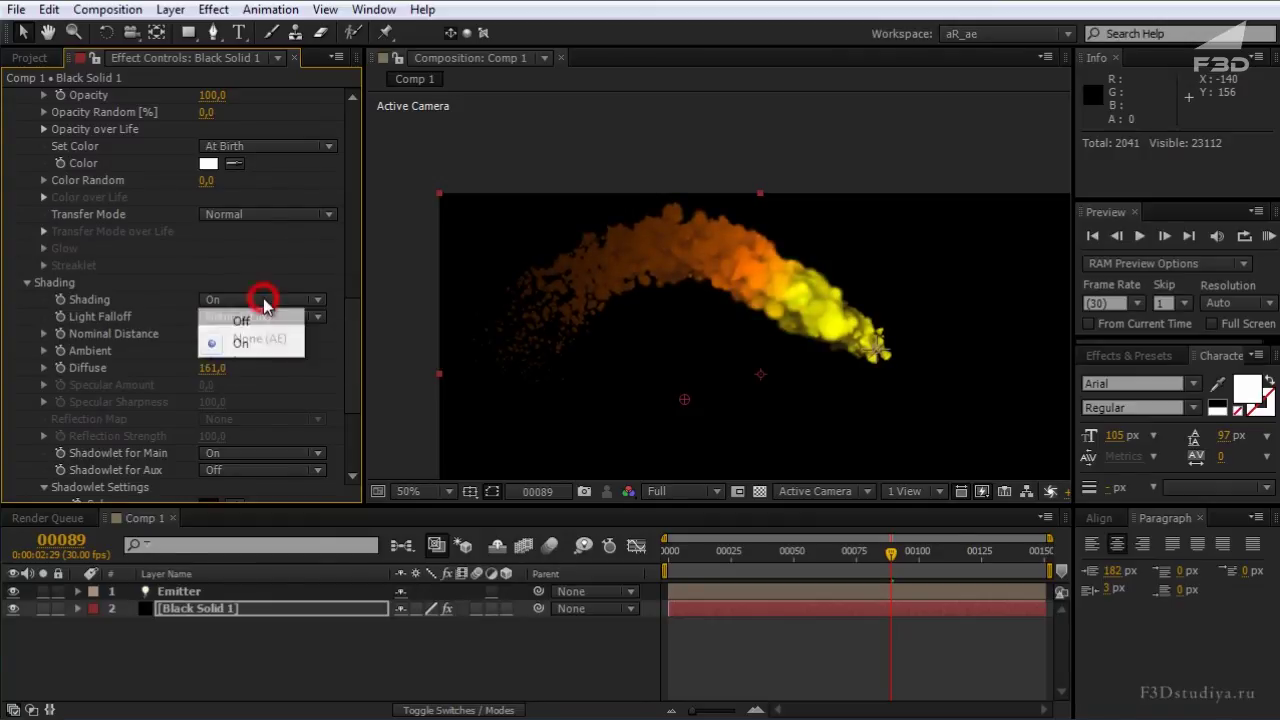
{"action": "left_click", "coordinate": [282, 269]}
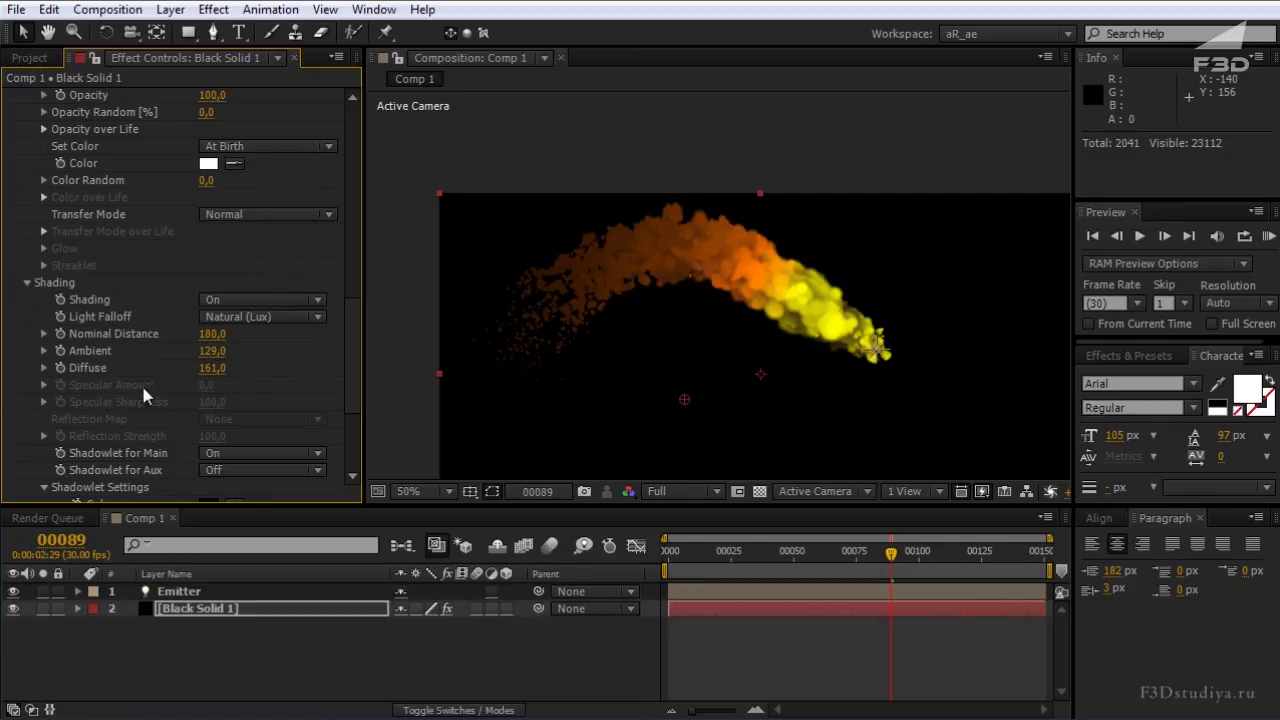
Try Sprite as Particular's Particle Type
{"action": "scroll", "coordinate": [150, 370], "scroll_direction": "up", "scroll_amount": 4}
{"action": "scroll", "coordinate": [200, 315], "scroll_direction": "up", "scroll_amount": 2}
{"action": "scroll", "coordinate": [236, 265], "scroll_direction": "up", "scroll_amount": 2}
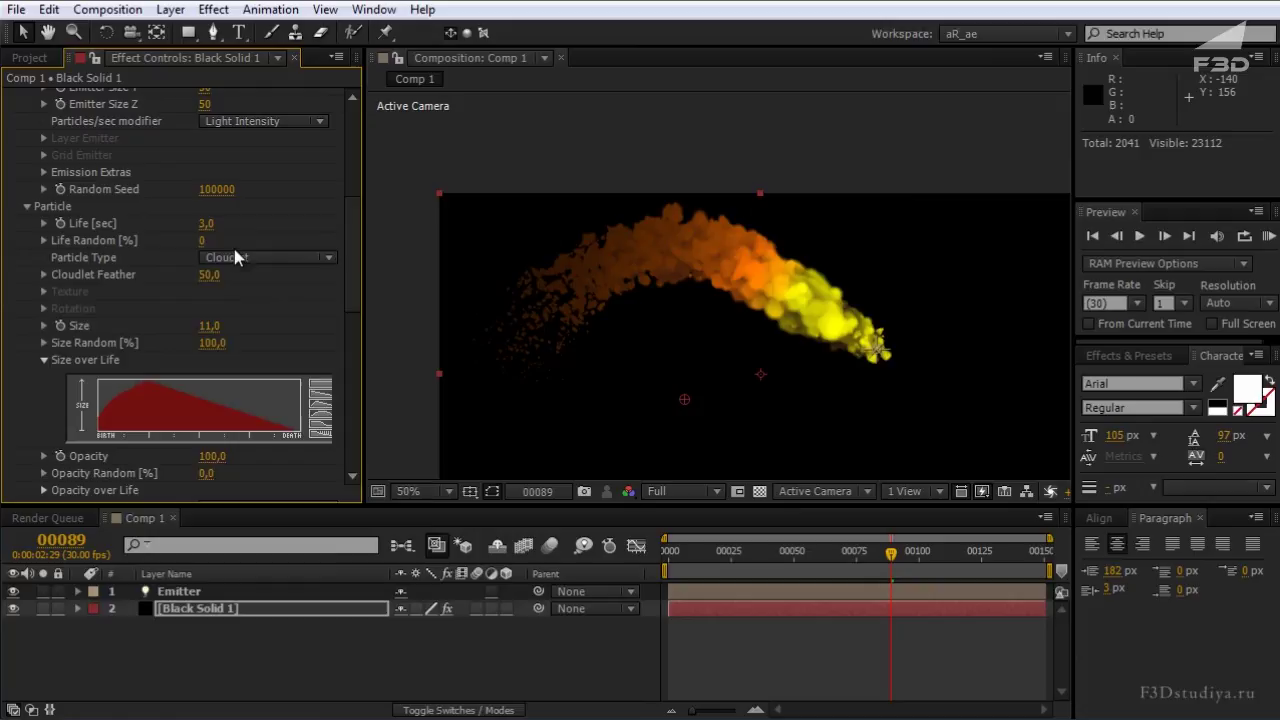
{"action": "left_click", "coordinate": [240, 257]}
{"action": "left_click", "coordinate": [287, 389]}
Switch the Particle Type back to Cloudlet
{"action": "scroll", "coordinate": [287, 386], "scroll_direction": "down", "scroll_amount": 2}
{"action": "scroll", "coordinate": [287, 386], "scroll_direction": "down", "scroll_amount": 8}
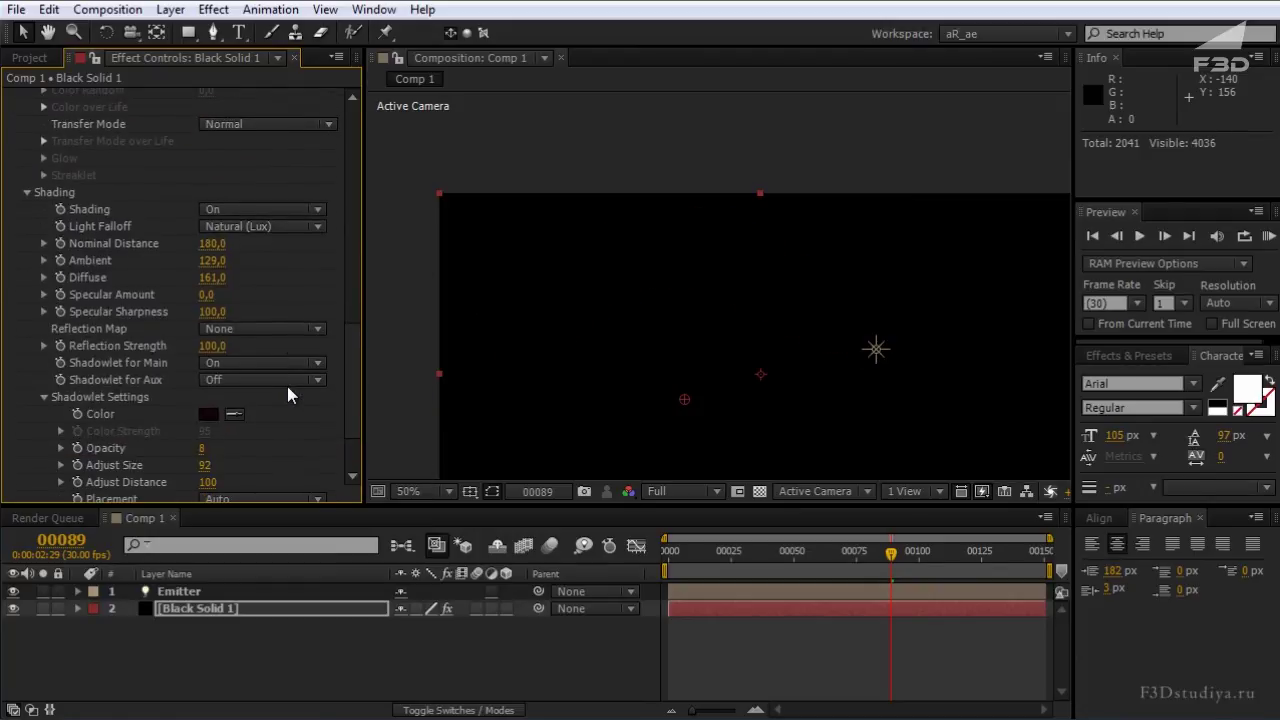
{"action": "scroll", "coordinate": [206, 323], "scroll_direction": "up", "scroll_amount": 3}
{"action": "scroll", "coordinate": [206, 323], "scroll_direction": "up", "scroll_amount": 4}
{"action": "scroll", "coordinate": [206, 323], "scroll_direction": "up", "scroll_amount": 3}
{"action": "left_click", "coordinate": [238, 257]}
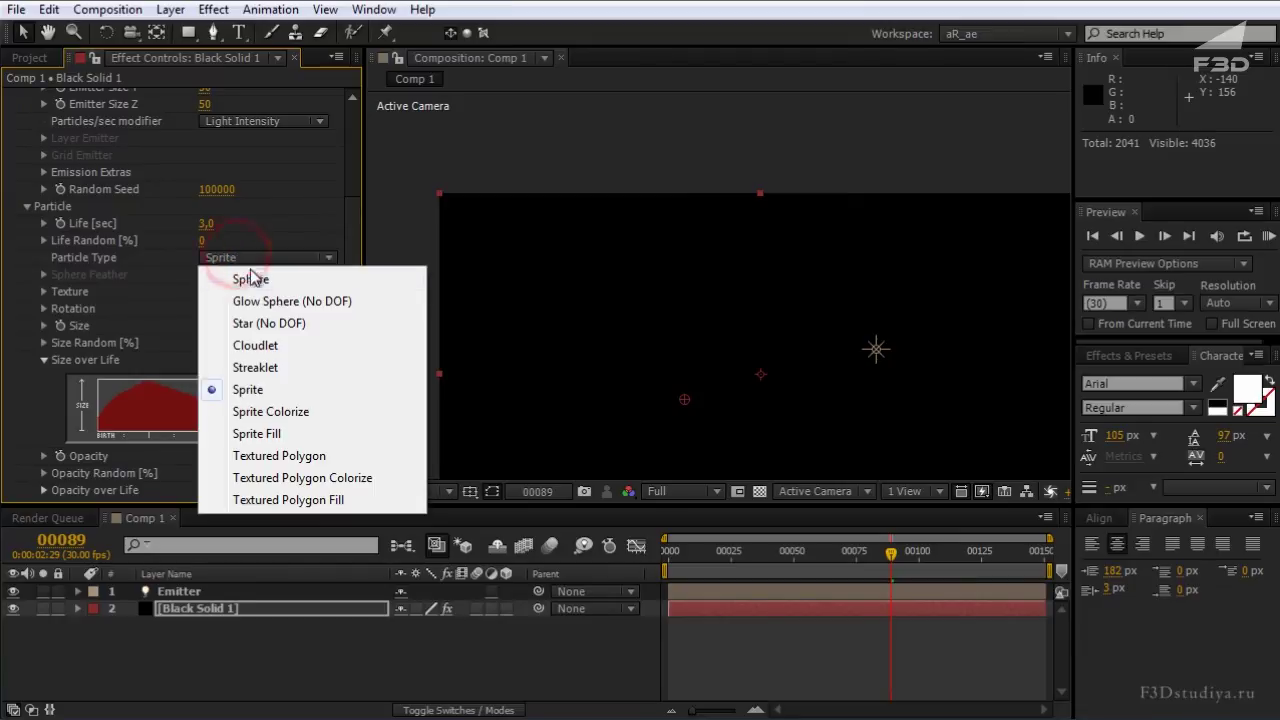
{"action": "left_click", "coordinate": [285, 347]}
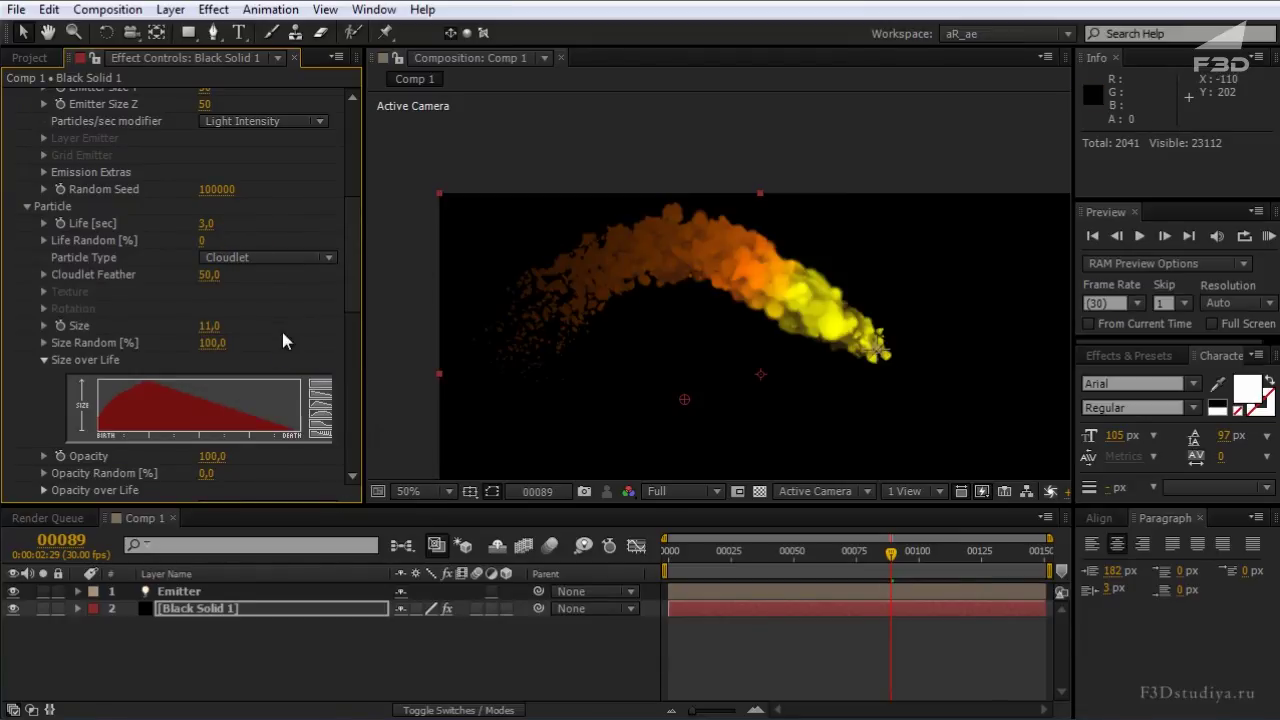
Move the time indicator back to around frame 56 to preview the trail
{"action": "scroll", "coordinate": [334, 337], "scroll_direction": "down", "scroll_amount": 5}
{"action": "scroll", "coordinate": [297, 337], "scroll_direction": "down", "scroll_amount": 2}
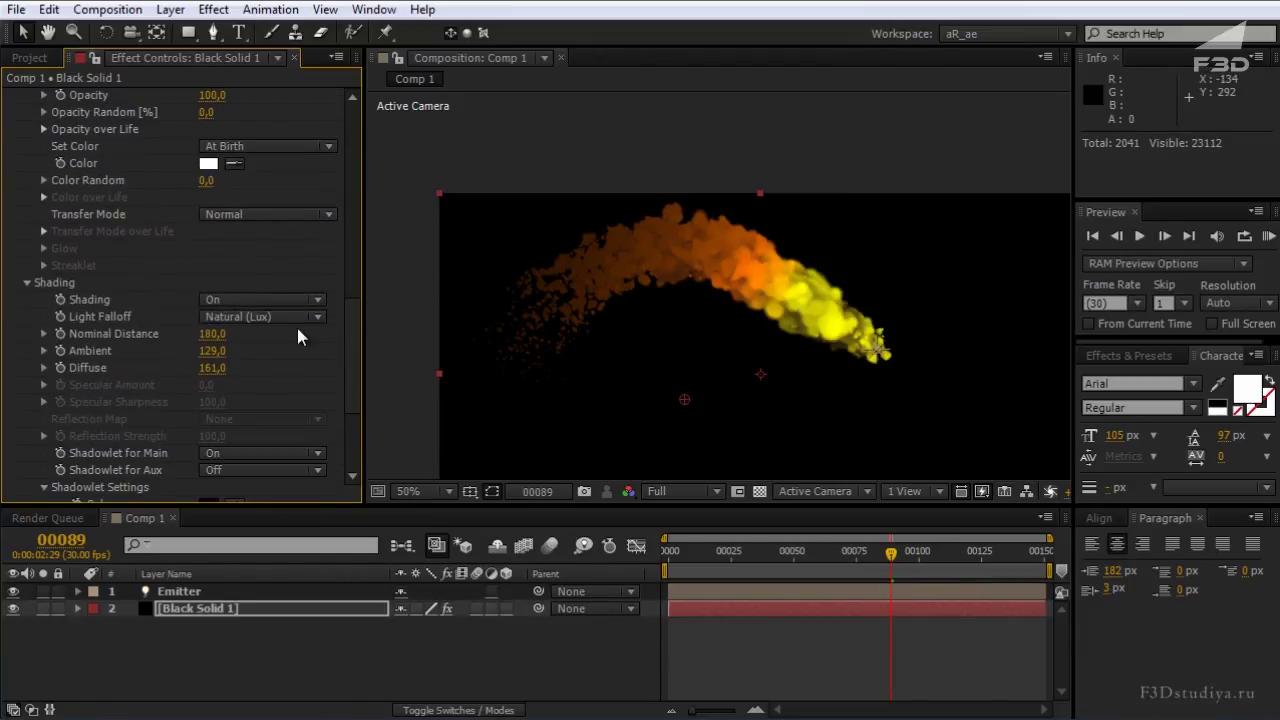
{"action": "scroll", "coordinate": [297, 337], "scroll_direction": "down", "scroll_amount": 1}
{"action": "scroll", "coordinate": [297, 330], "scroll_direction": "down", "scroll_amount": 2}
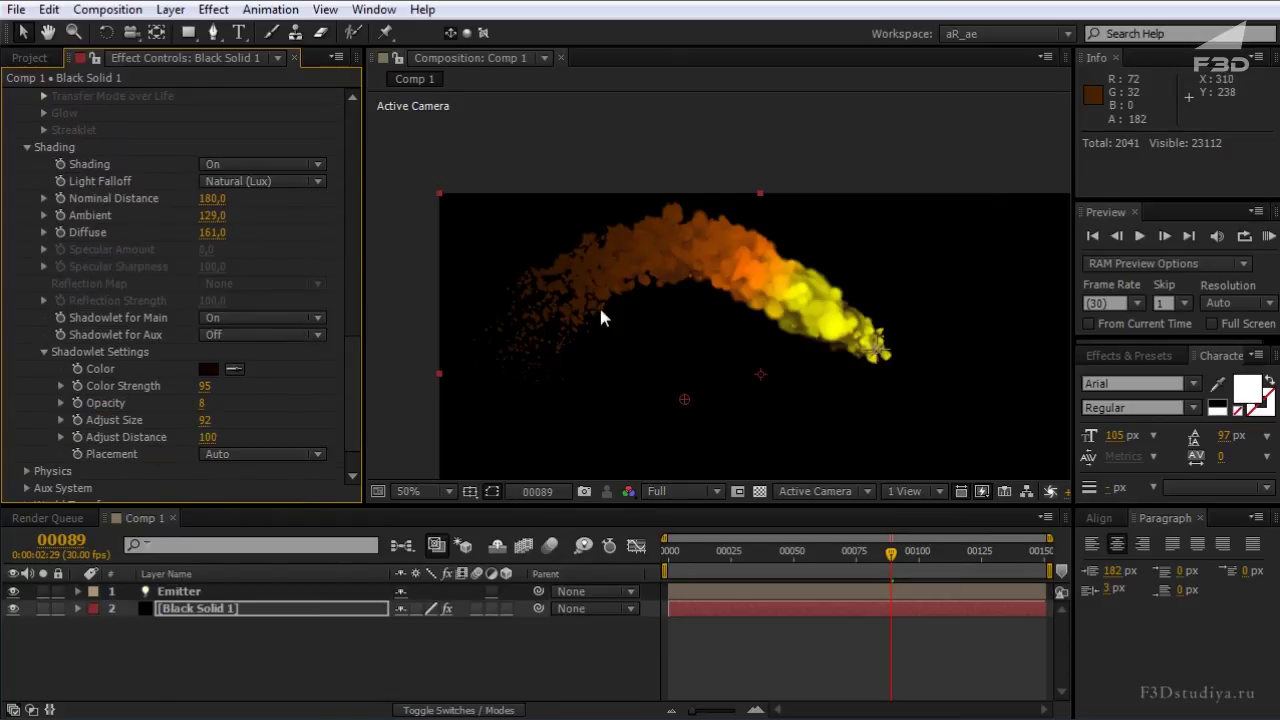
{"action": "left_click_drag", "start_coordinate": [690, 551], "coordinate": [876, 551]}
Add a new light layer named 'Shadows' to the composition
{"action": "right_click", "coordinate": [564, 651]}
{"action": "mouse_move", "coordinate": [845, 670]}
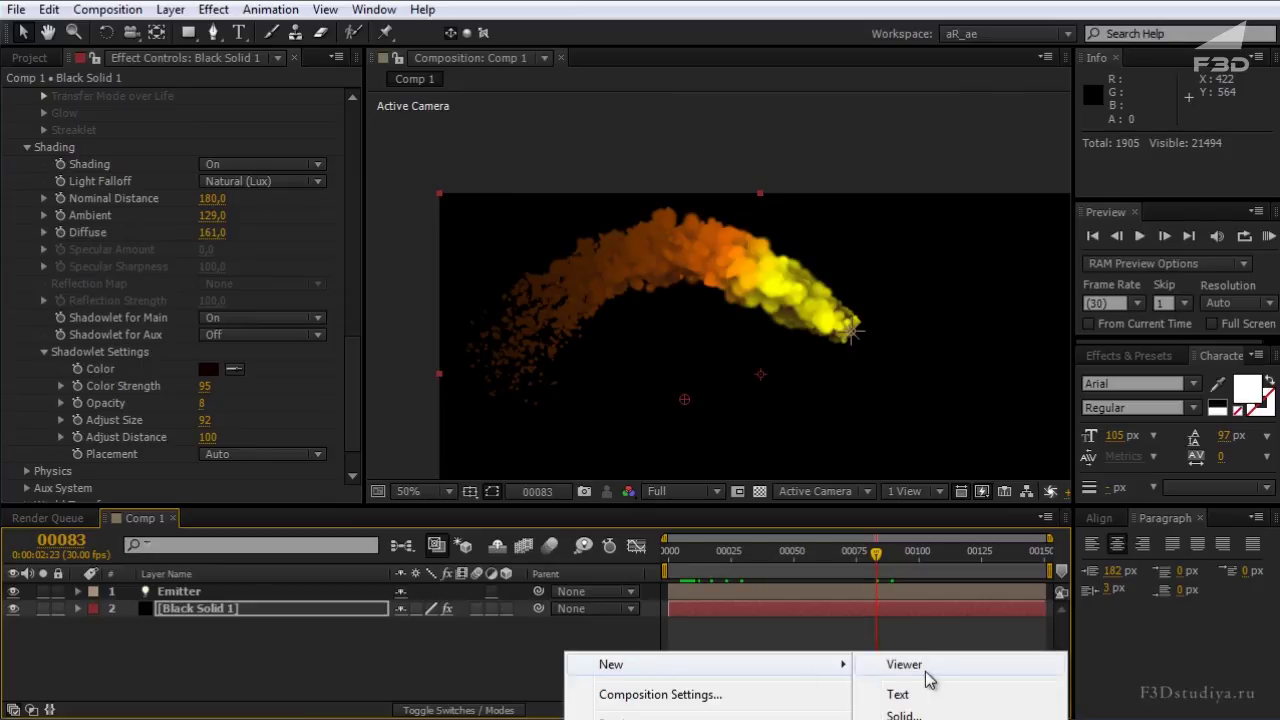
{"action": "left_click", "coordinate": [934, 716]}
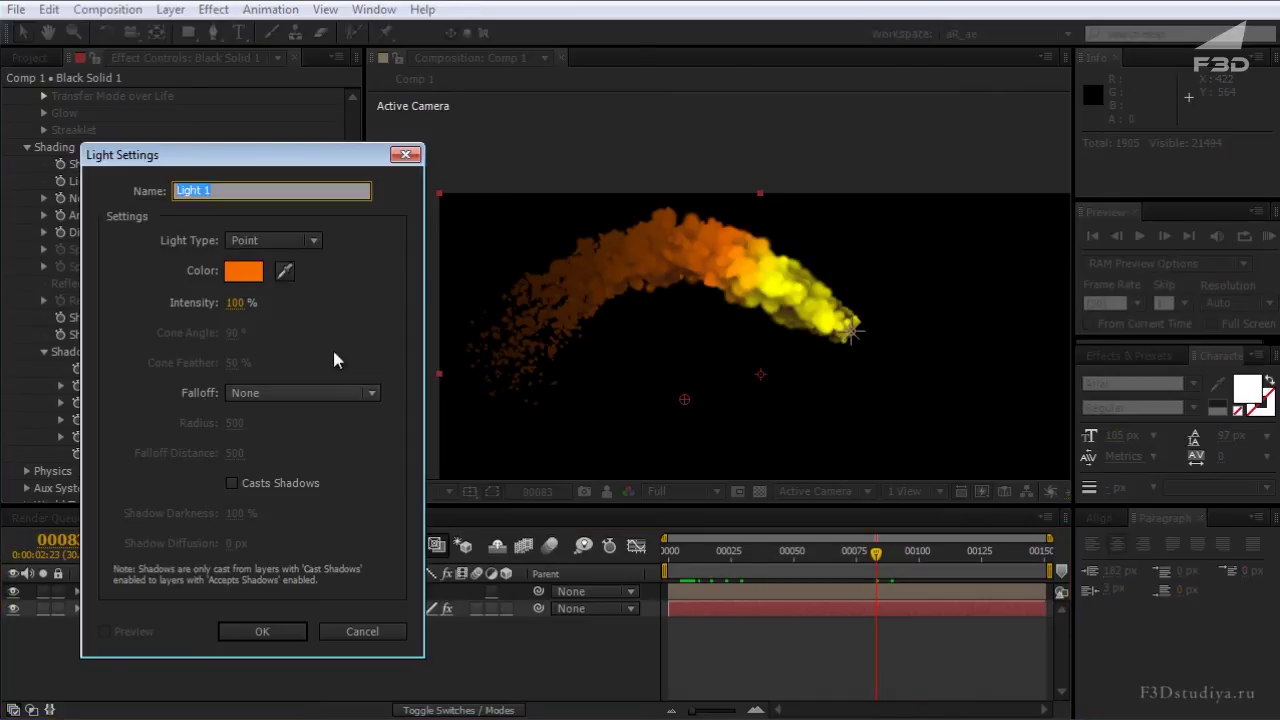
{"action": "type", "text": "Shadows"}
{"action": "key", "text": "Return"}
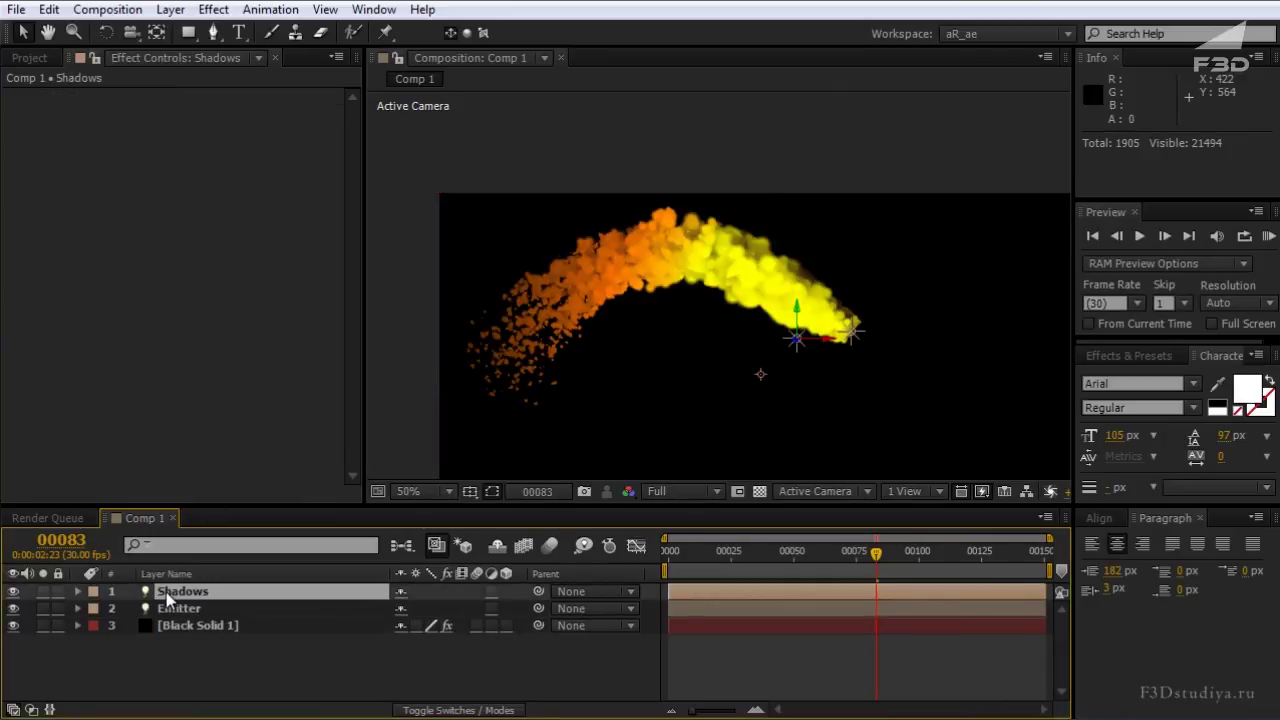
Colour the Shadows light a dark navy blue
{"action": "double_click", "coordinate": [165, 597]}
{"action": "left_click", "coordinate": [243, 270]}
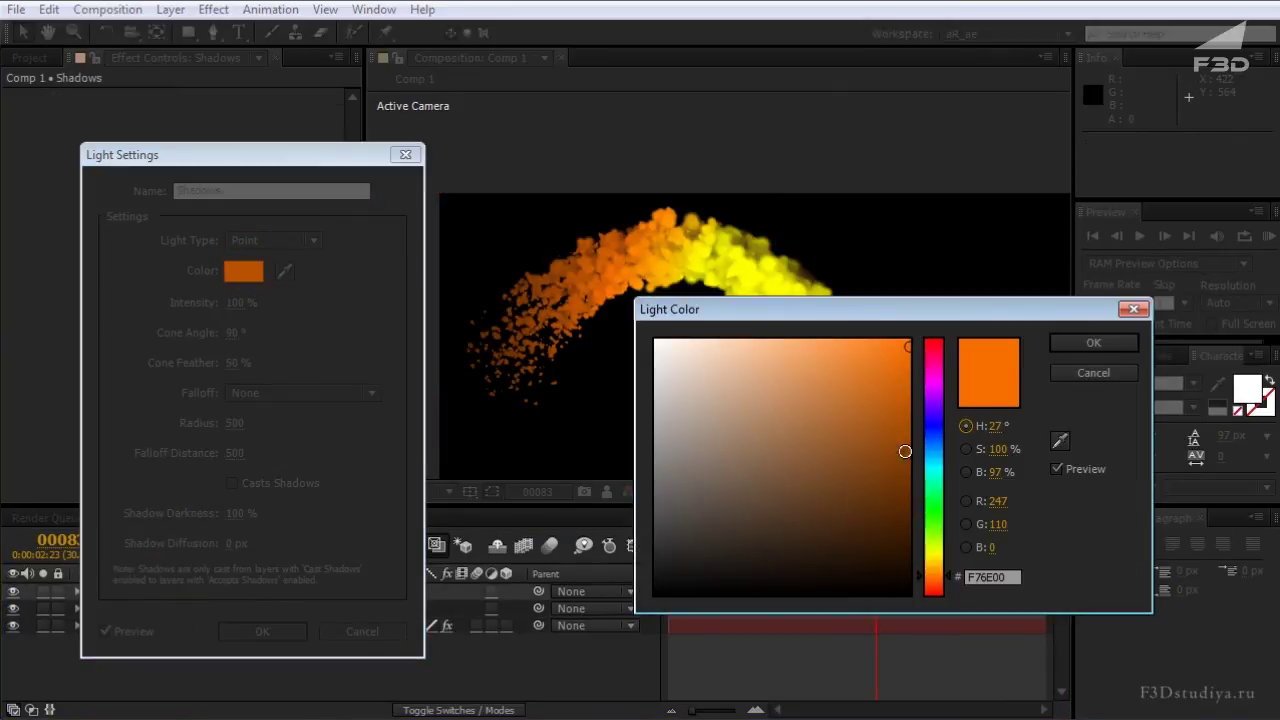
{"action": "left_click", "coordinate": [933, 430]}
{"action": "left_click", "coordinate": [780, 454]}
{"action": "left_click_drag", "start_coordinate": [780, 454], "coordinate": [880, 550]}
{"action": "key", "text": "Return"}
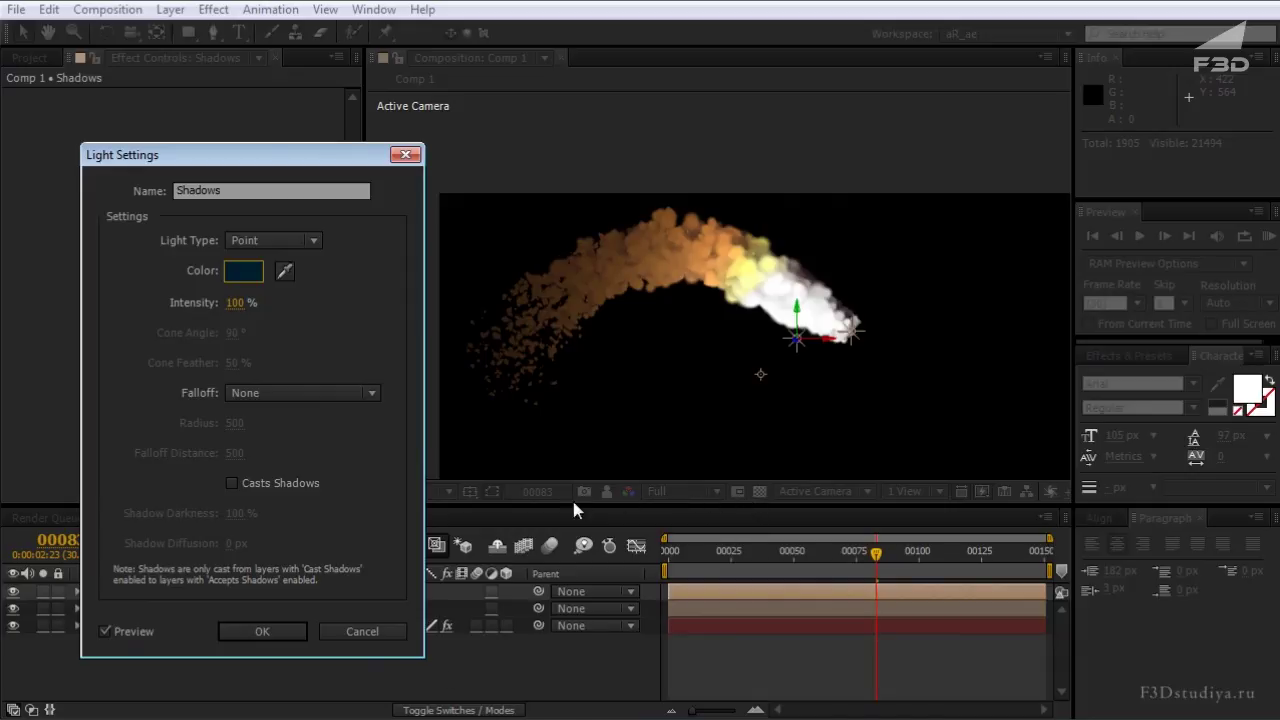
Change the Shadows light colour to white and confirm its settings
{"action": "left_click", "coordinate": [243, 270]}
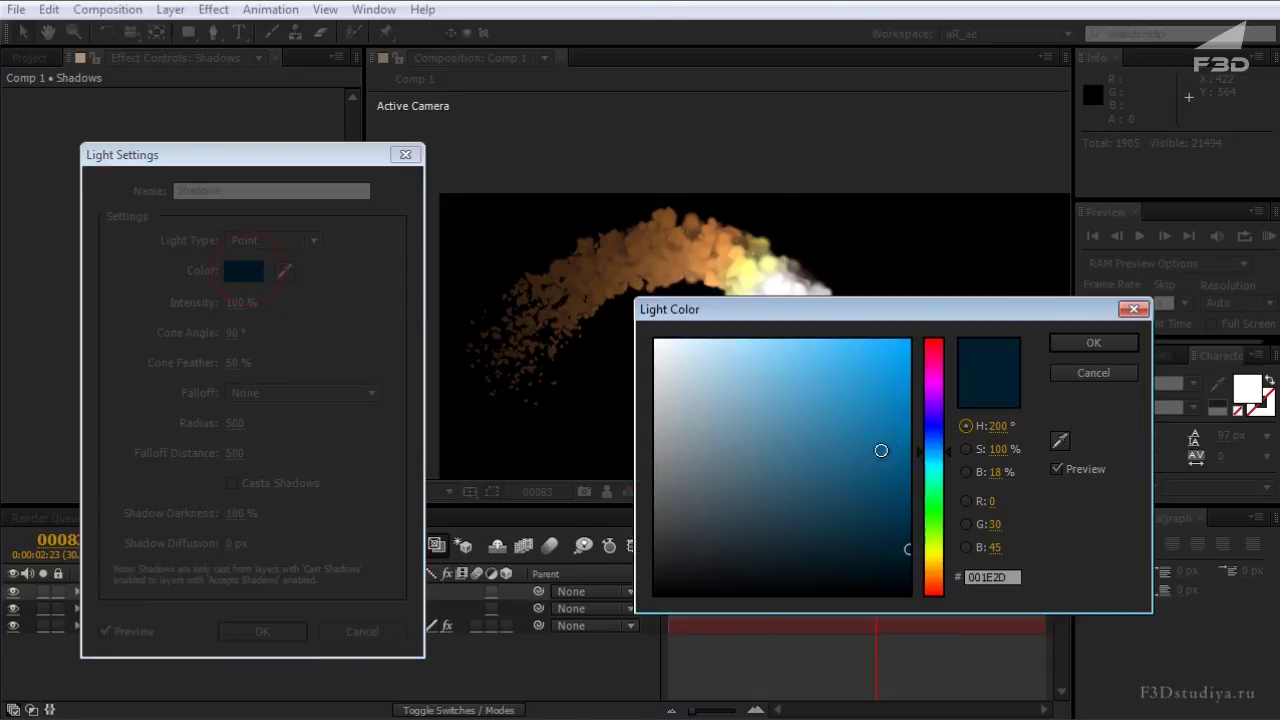
{"action": "left_click_drag", "start_coordinate": [882, 451], "coordinate": [482, 276]}
{"action": "key", "text": "Return"}
{"action": "left_click", "coordinate": [270, 630]}
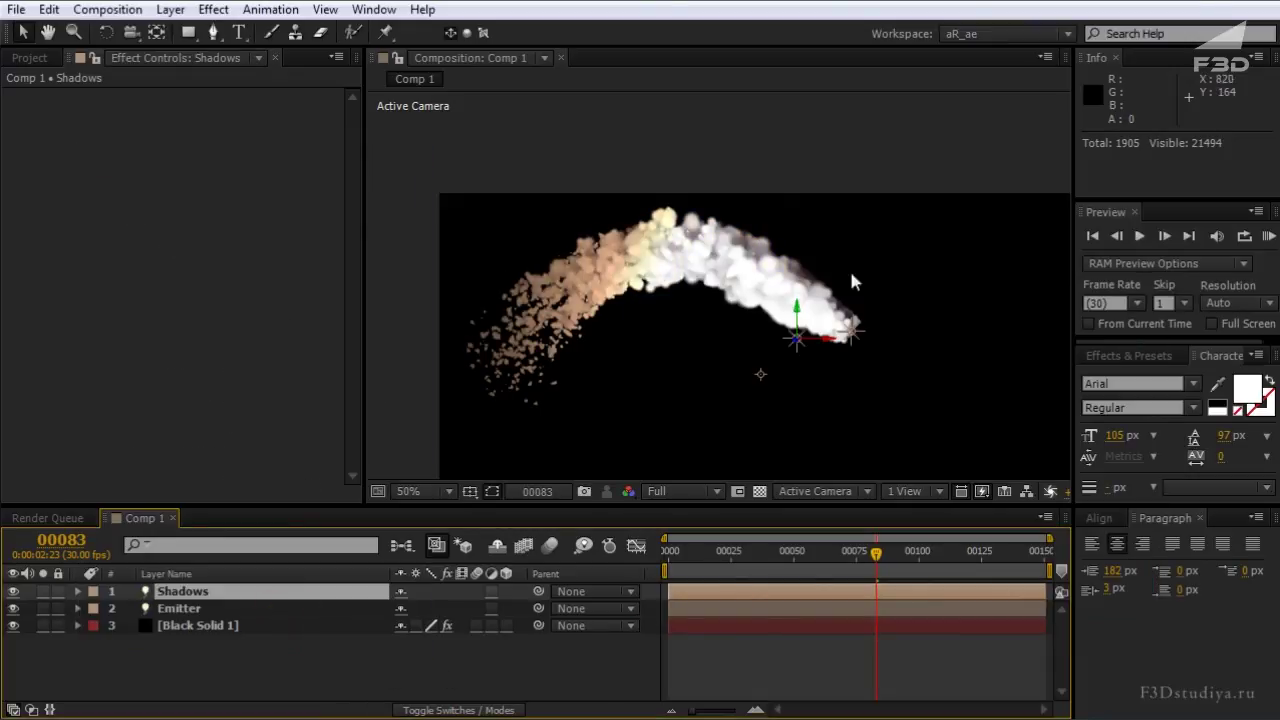
Keyframe the Shadows light at Position 451.3, 4.7, -283.4, then check an early frame
{"action": "left_click_drag", "start_coordinate": [830, 340], "coordinate": [703, 345]}
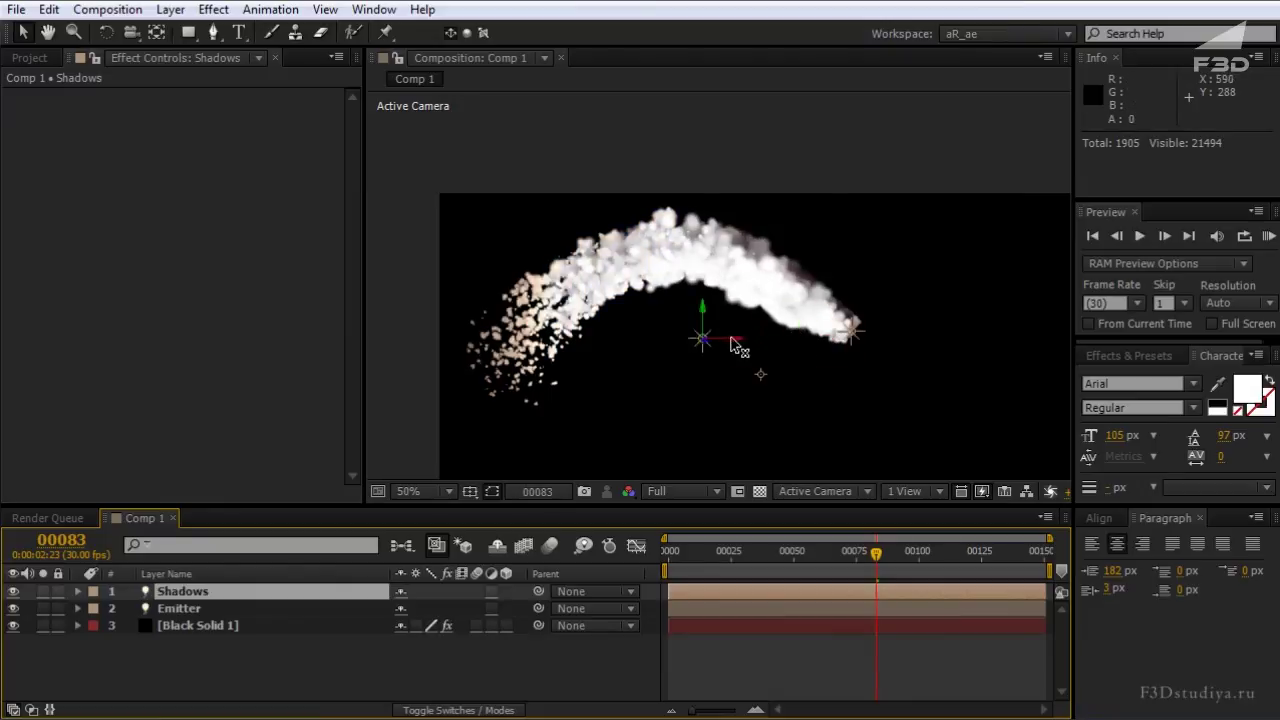
{"action": "left_click", "coordinate": [646, 302]}
{"action": "mouse_move", "coordinate": [640, 316]}
{"action": "left_mouse_down"}
{"action": "mouse_move", "coordinate": [650, 165]}
{"action": "mouse_move", "coordinate": [648, 368]}
{"action": "mouse_move", "coordinate": [640, 325]}
{"action": "mouse_move", "coordinate": [640, 360]}
{"action": "left_mouse_up"}
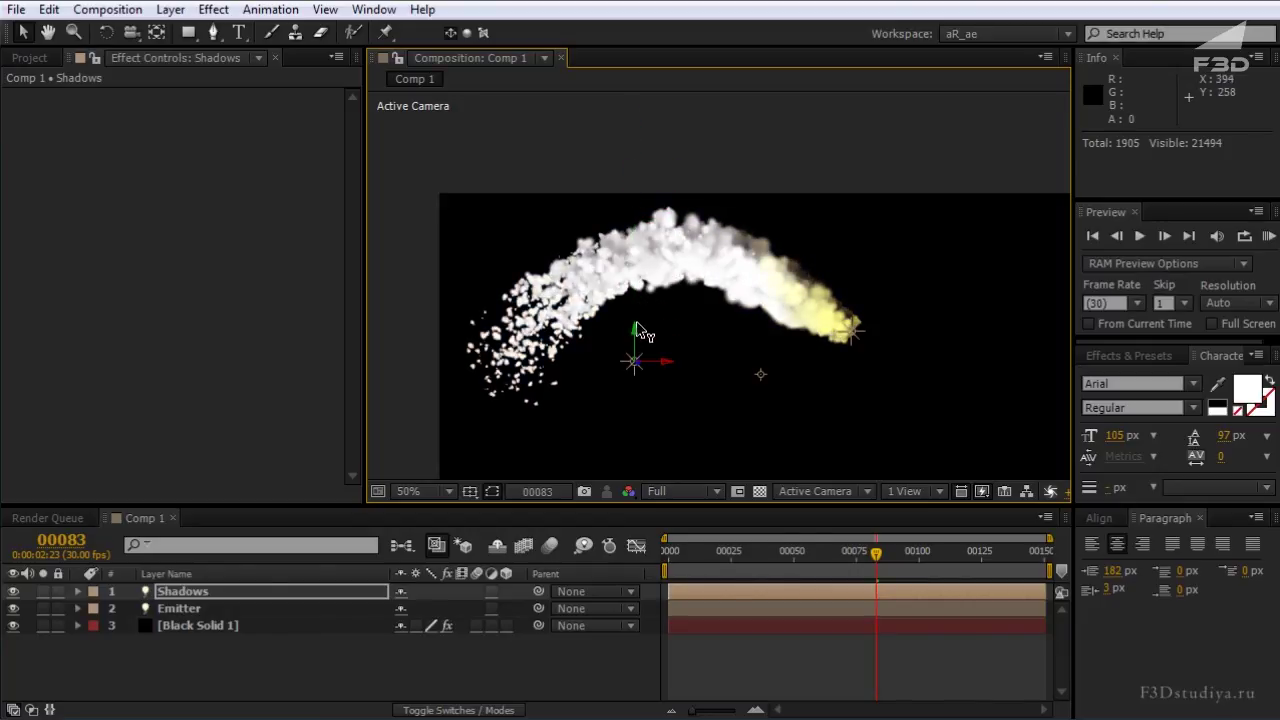
{"action": "key", "text": "alt+shift+p"}
{"action": "mouse_move", "coordinate": [480, 608]}
{"action": "left_mouse_down"}
{"action": "mouse_move", "coordinate": [664, 429]}
{"action": "mouse_move", "coordinate": [368, 390]}
{"action": "mouse_move", "coordinate": [820, 390]}
{"action": "mouse_move", "coordinate": [260, 597]}
{"action": "left_mouse_up"}
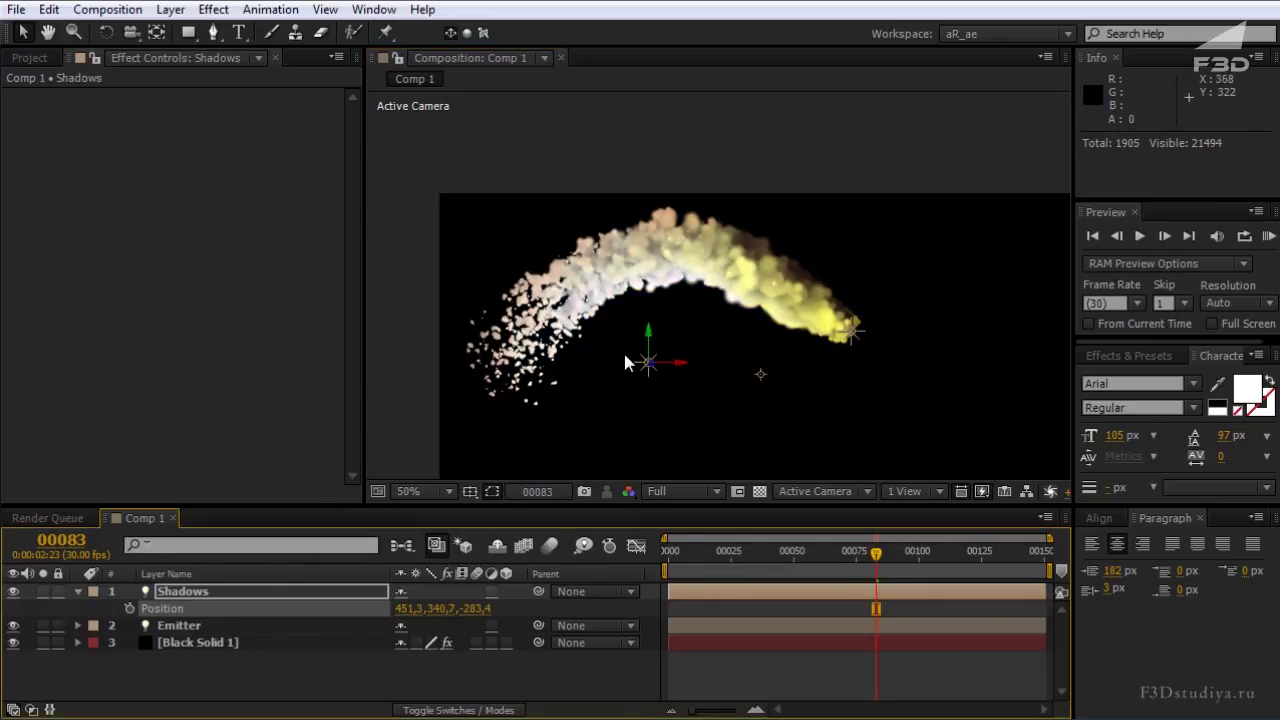
{"action": "left_click_drag", "start_coordinate": [655, 338], "coordinate": [676, 168]}
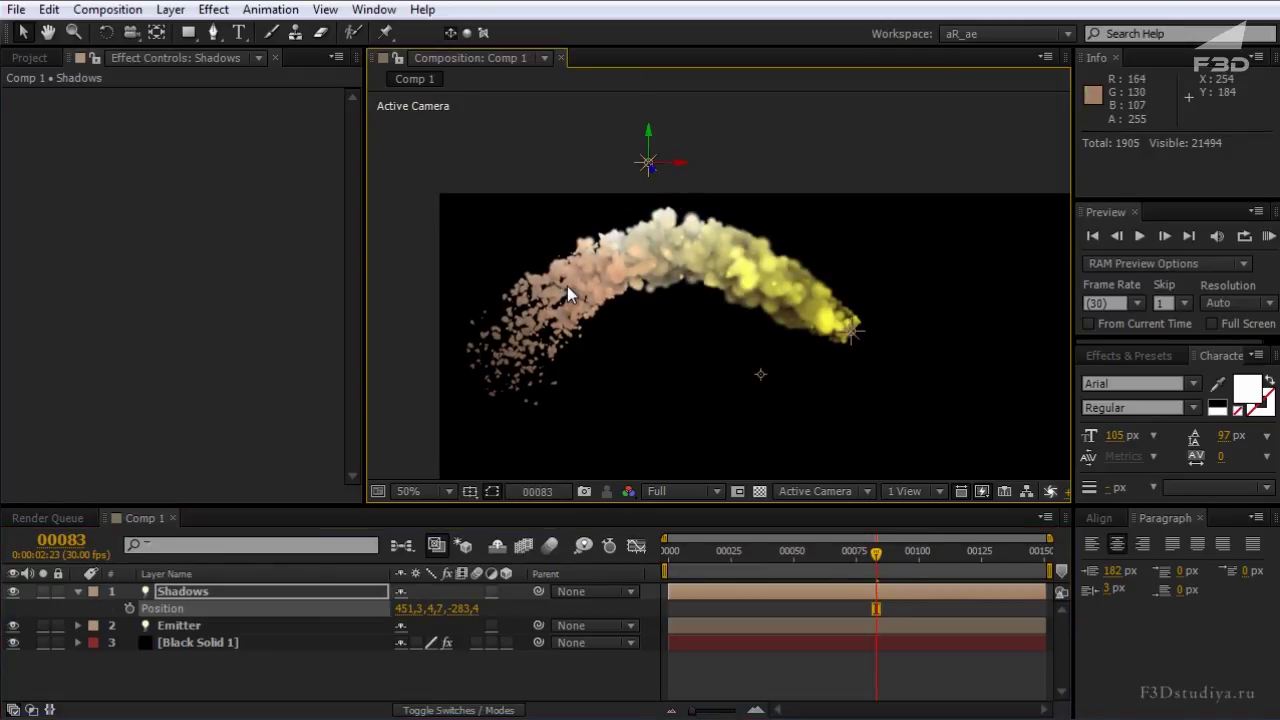
{"action": "left_click_drag", "start_coordinate": [683, 550], "coordinate": [980, 556]}
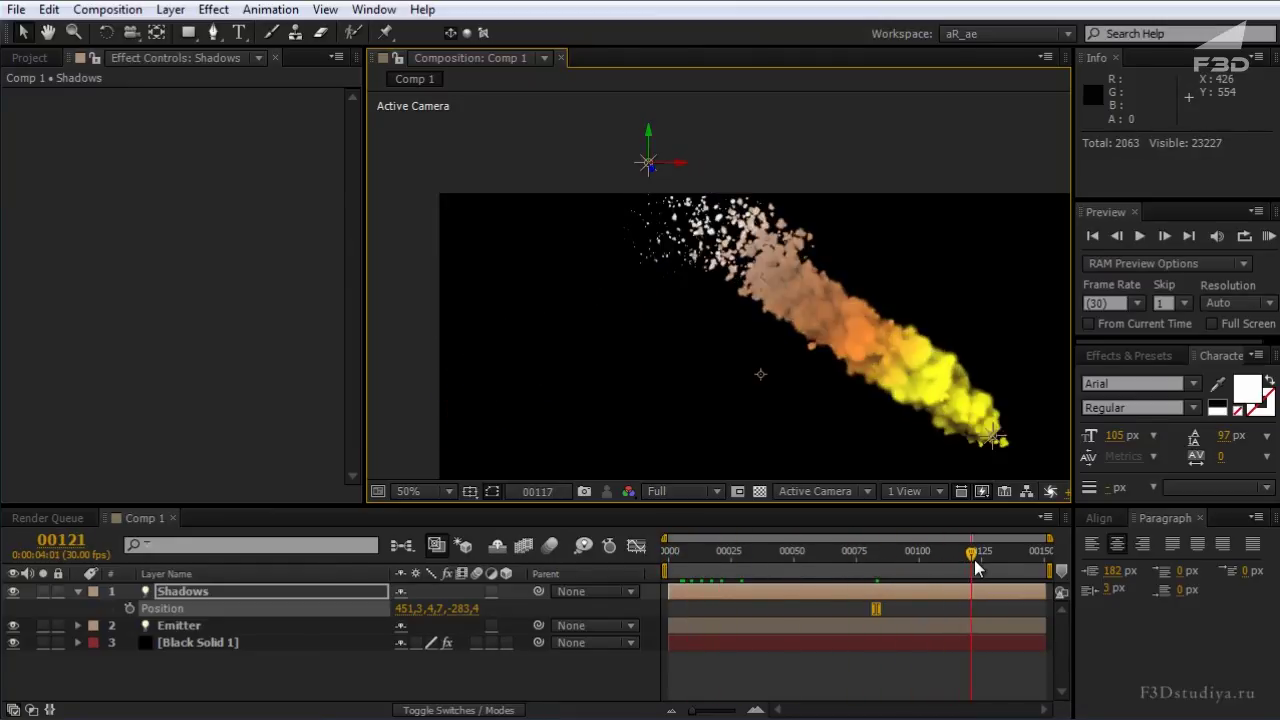
{"action": "left_click", "coordinate": [29, 57]}
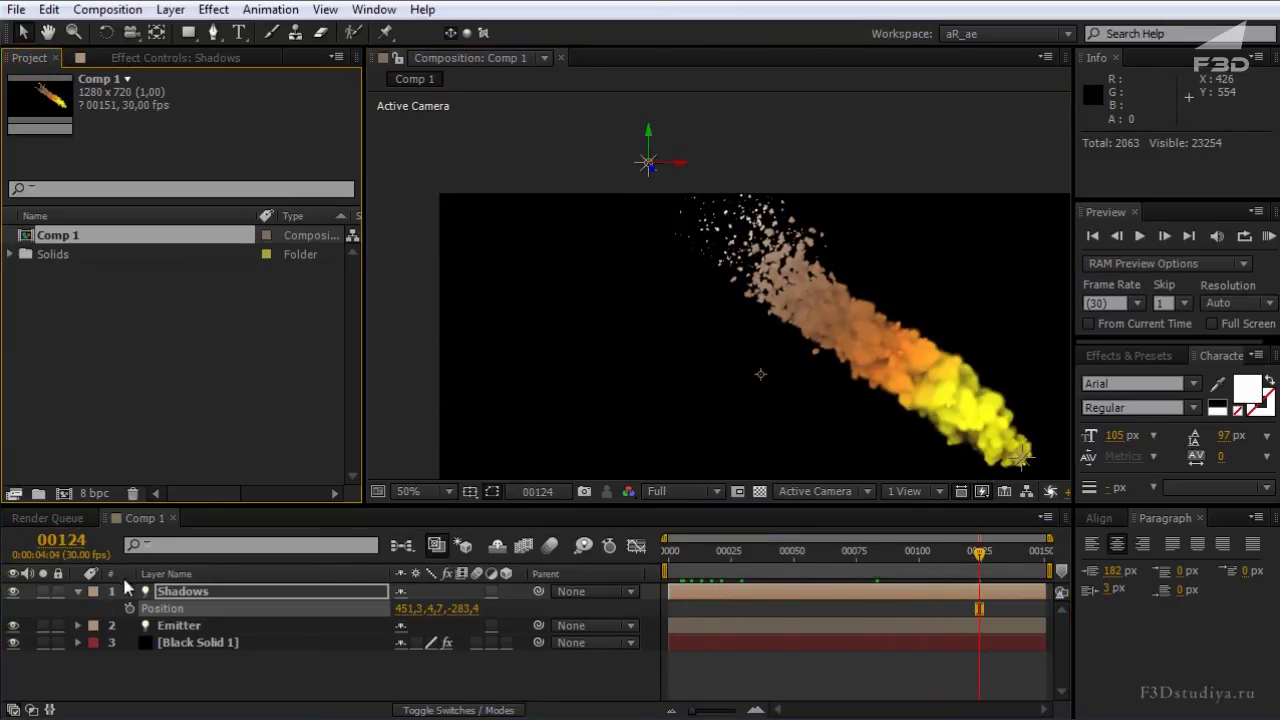
Select Black Solid 1 and expand then collapse its Emitter, Particle and Shading groups
{"action": "left_click", "coordinate": [183, 643]}
{"action": "left_click", "coordinate": [175, 57]}
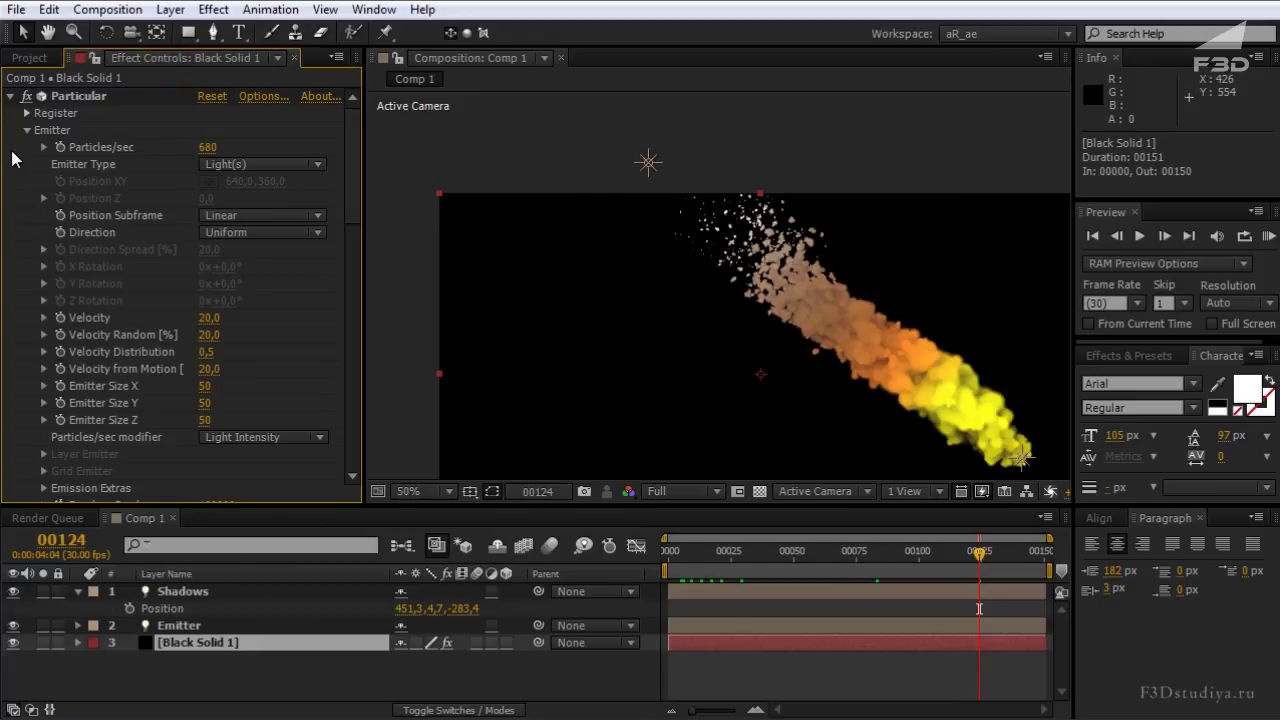
{"action": "left_click", "coordinate": [27, 130]}
{"action": "left_click", "coordinate": [27, 147]}
{"action": "left_click", "coordinate": [27, 147]}
{"action": "left_click", "coordinate": [27, 164]}
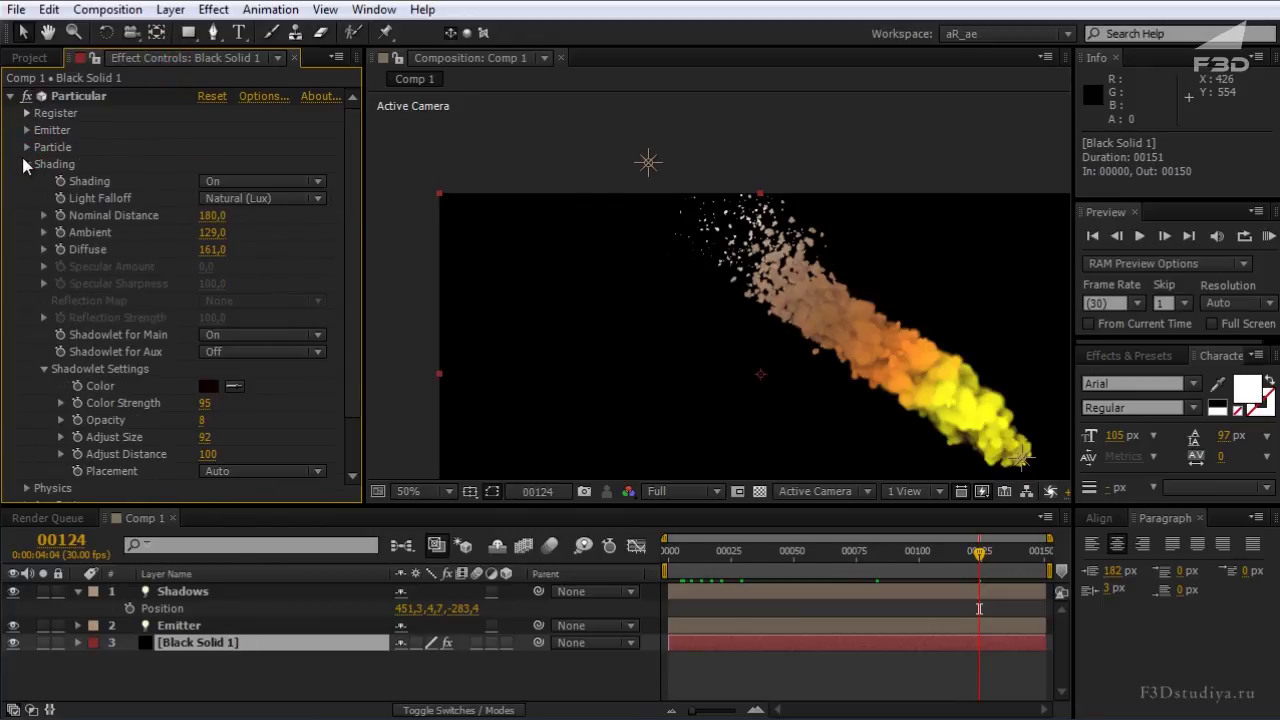
{"action": "left_click", "coordinate": [27, 164]}
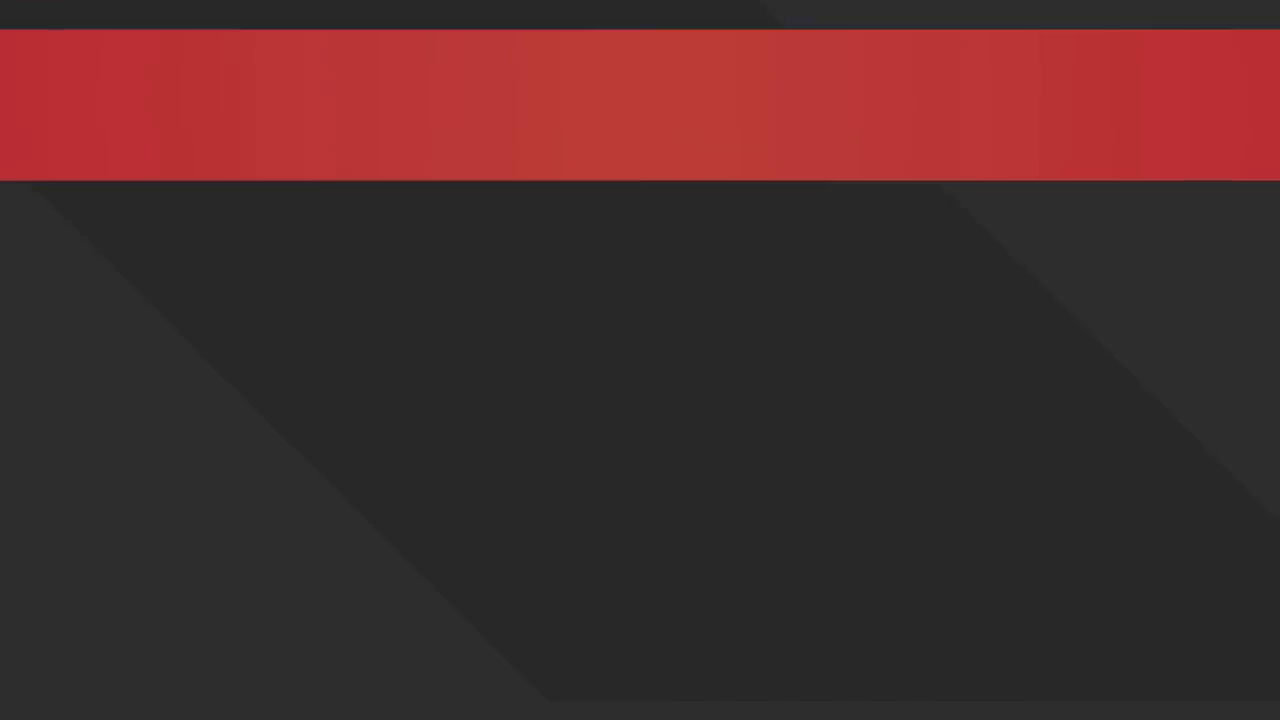